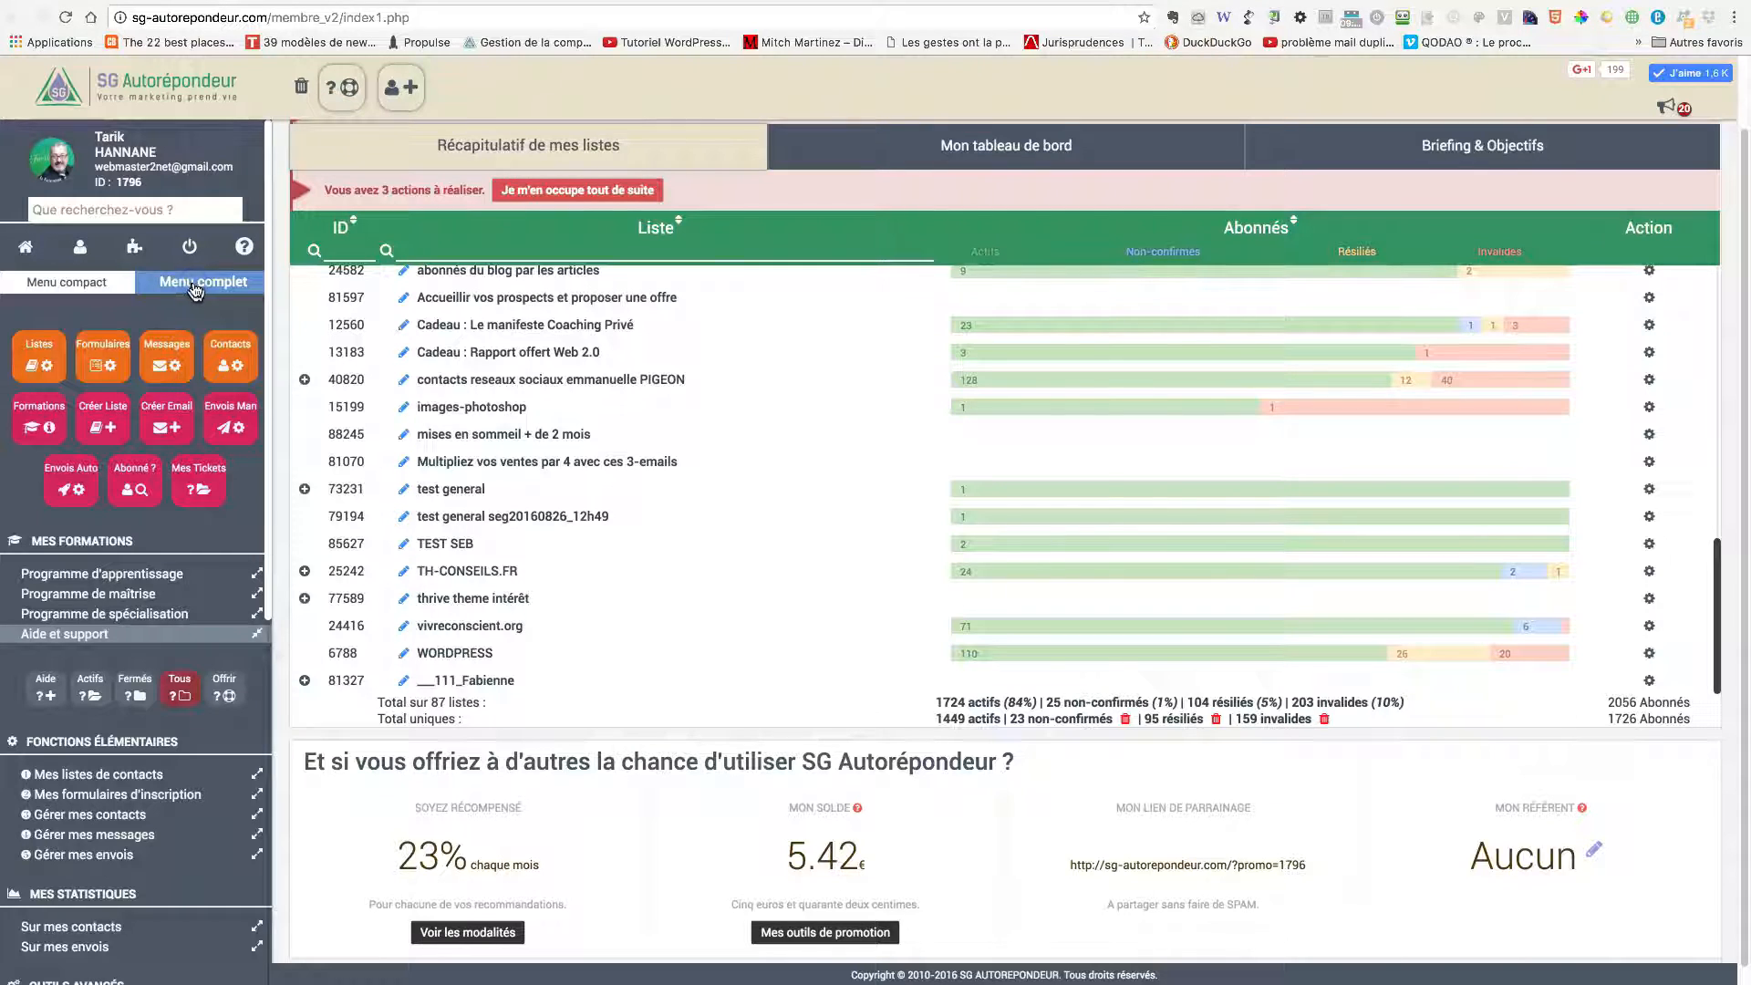
# - Expand the advanced contact tools in the full menu to locate the list comparison tool
pyautogui.click(151, 634)
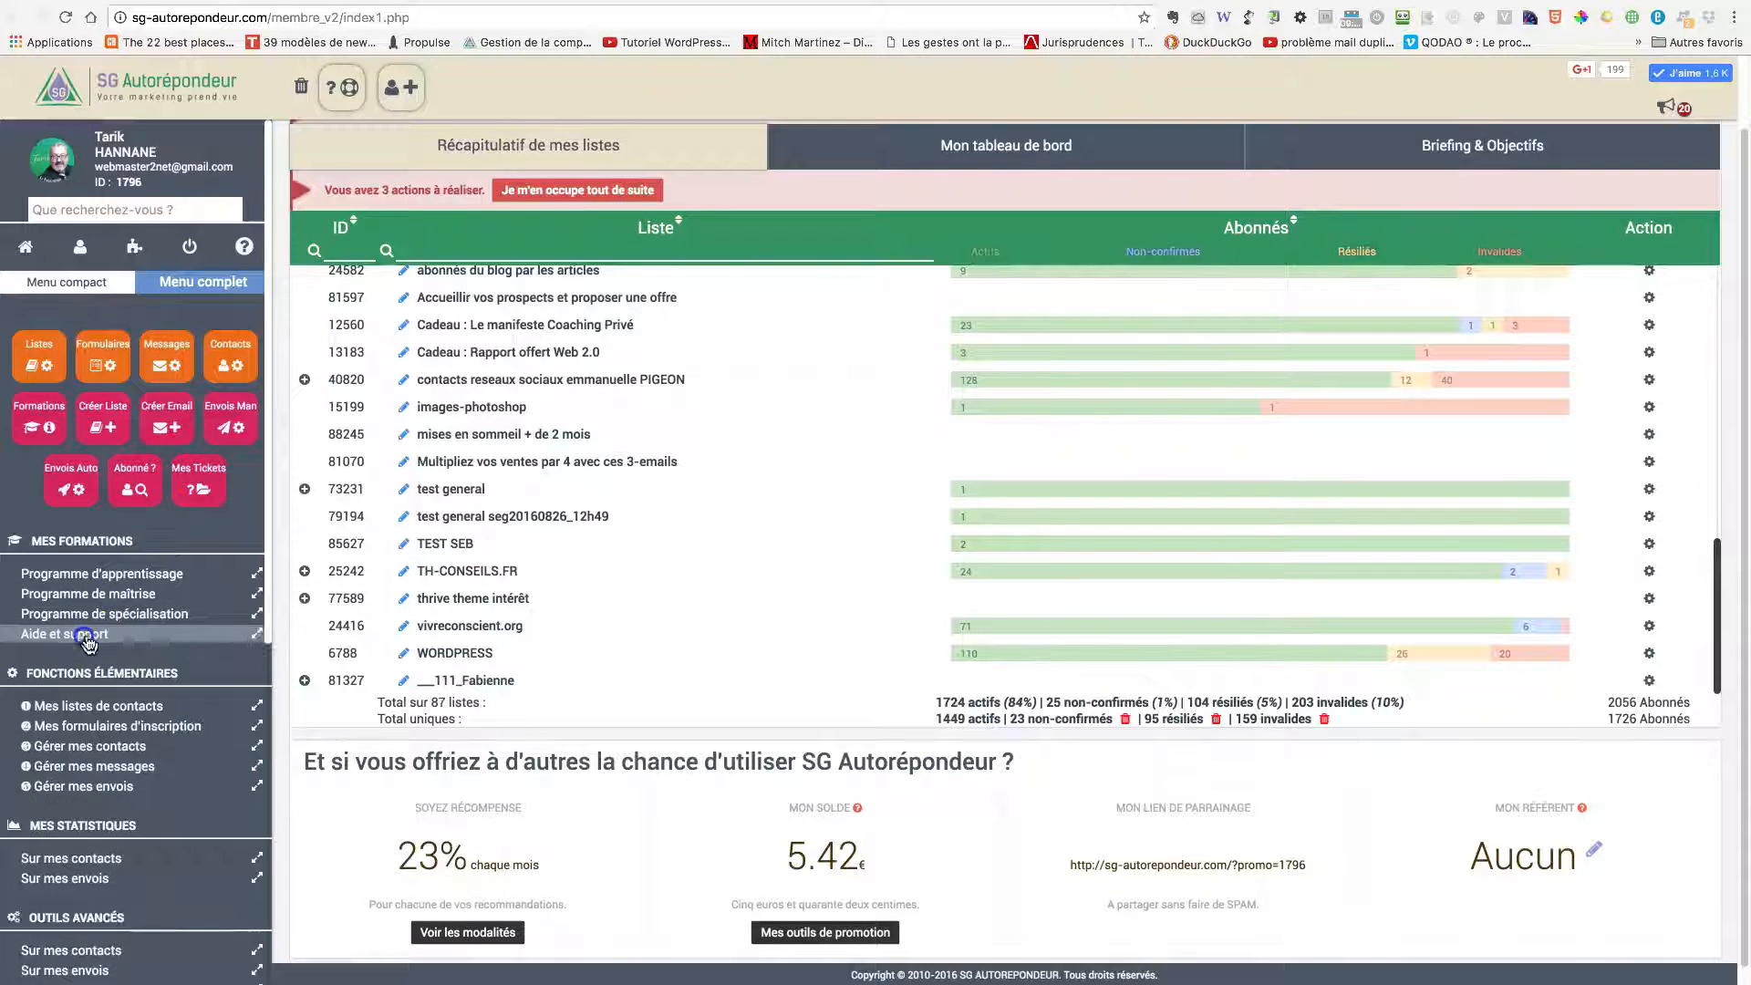
pyautogui.scroll(-5, 150, 660)
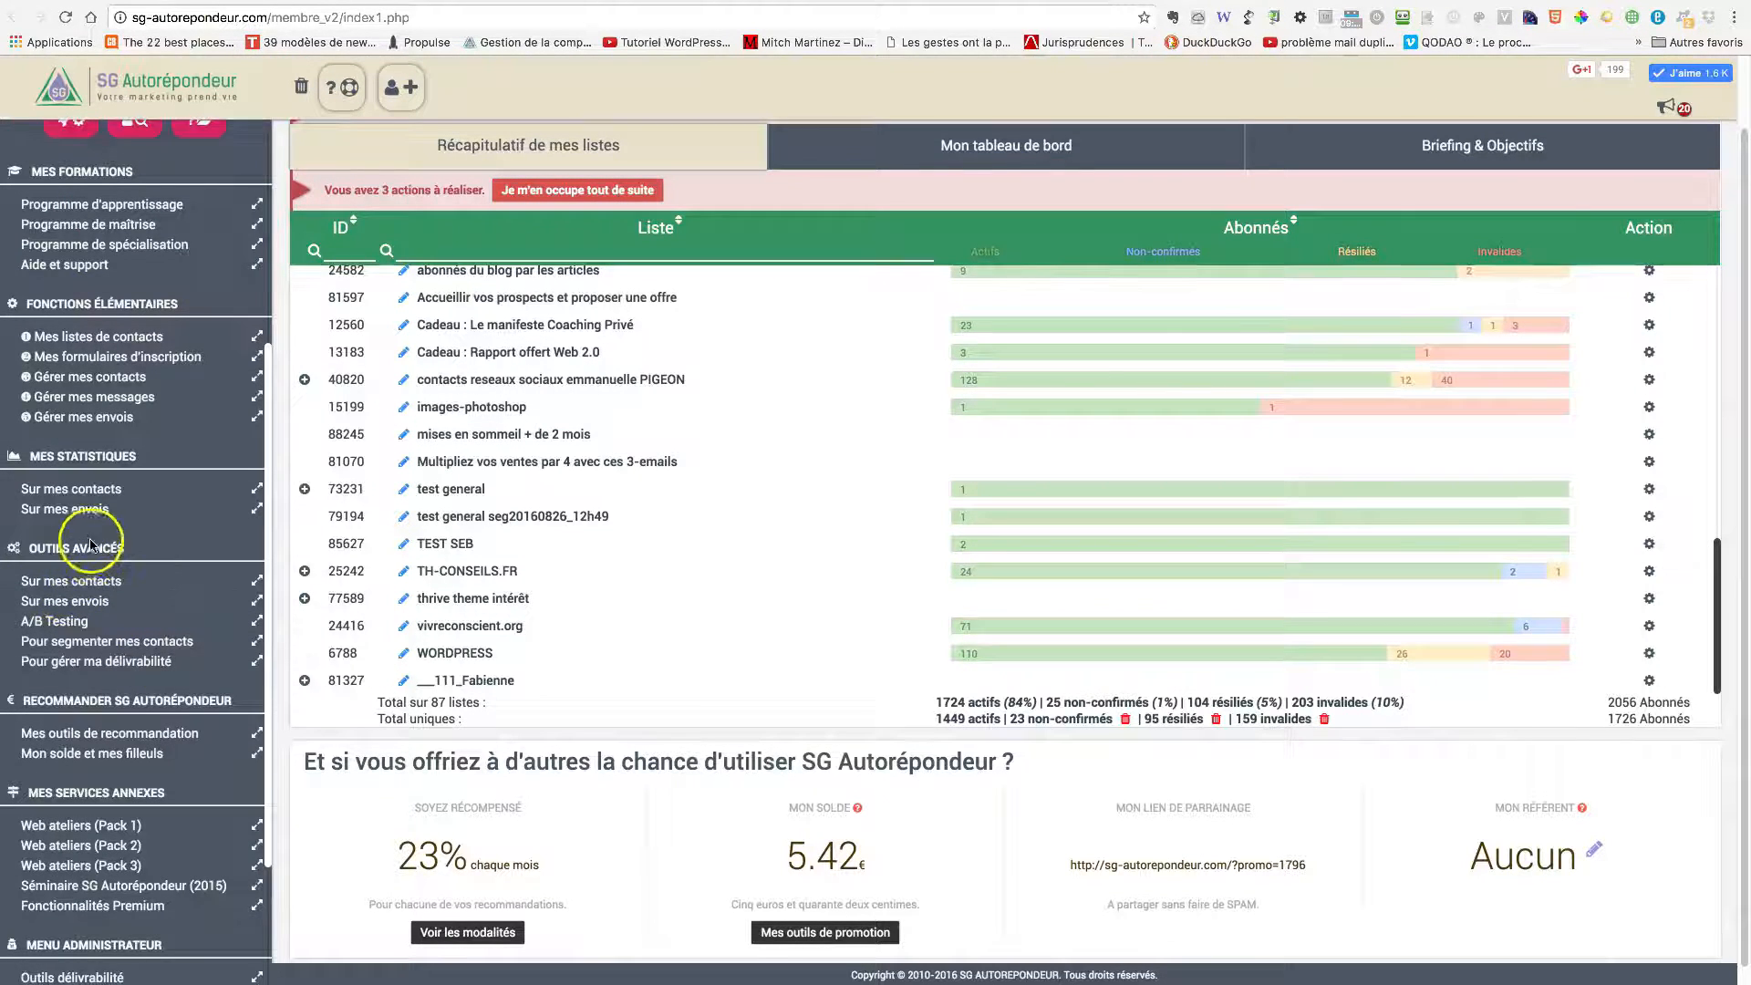
pyautogui.click(91, 580)
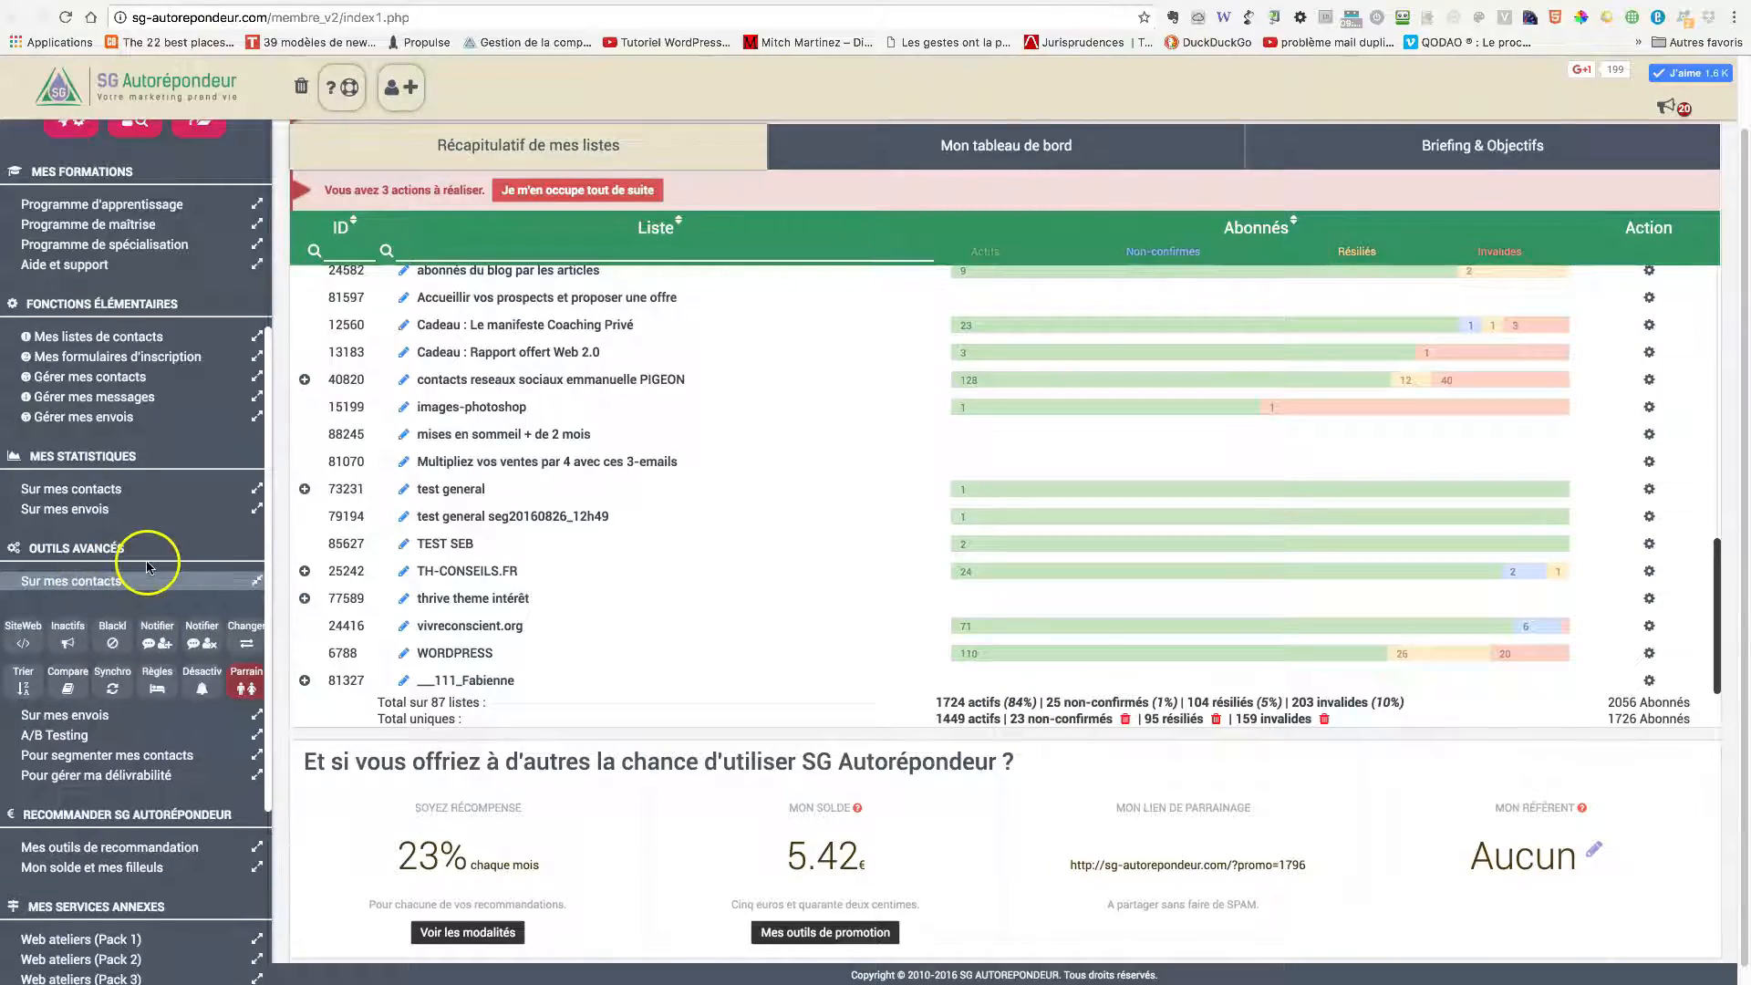
pyautogui.click(66, 690)
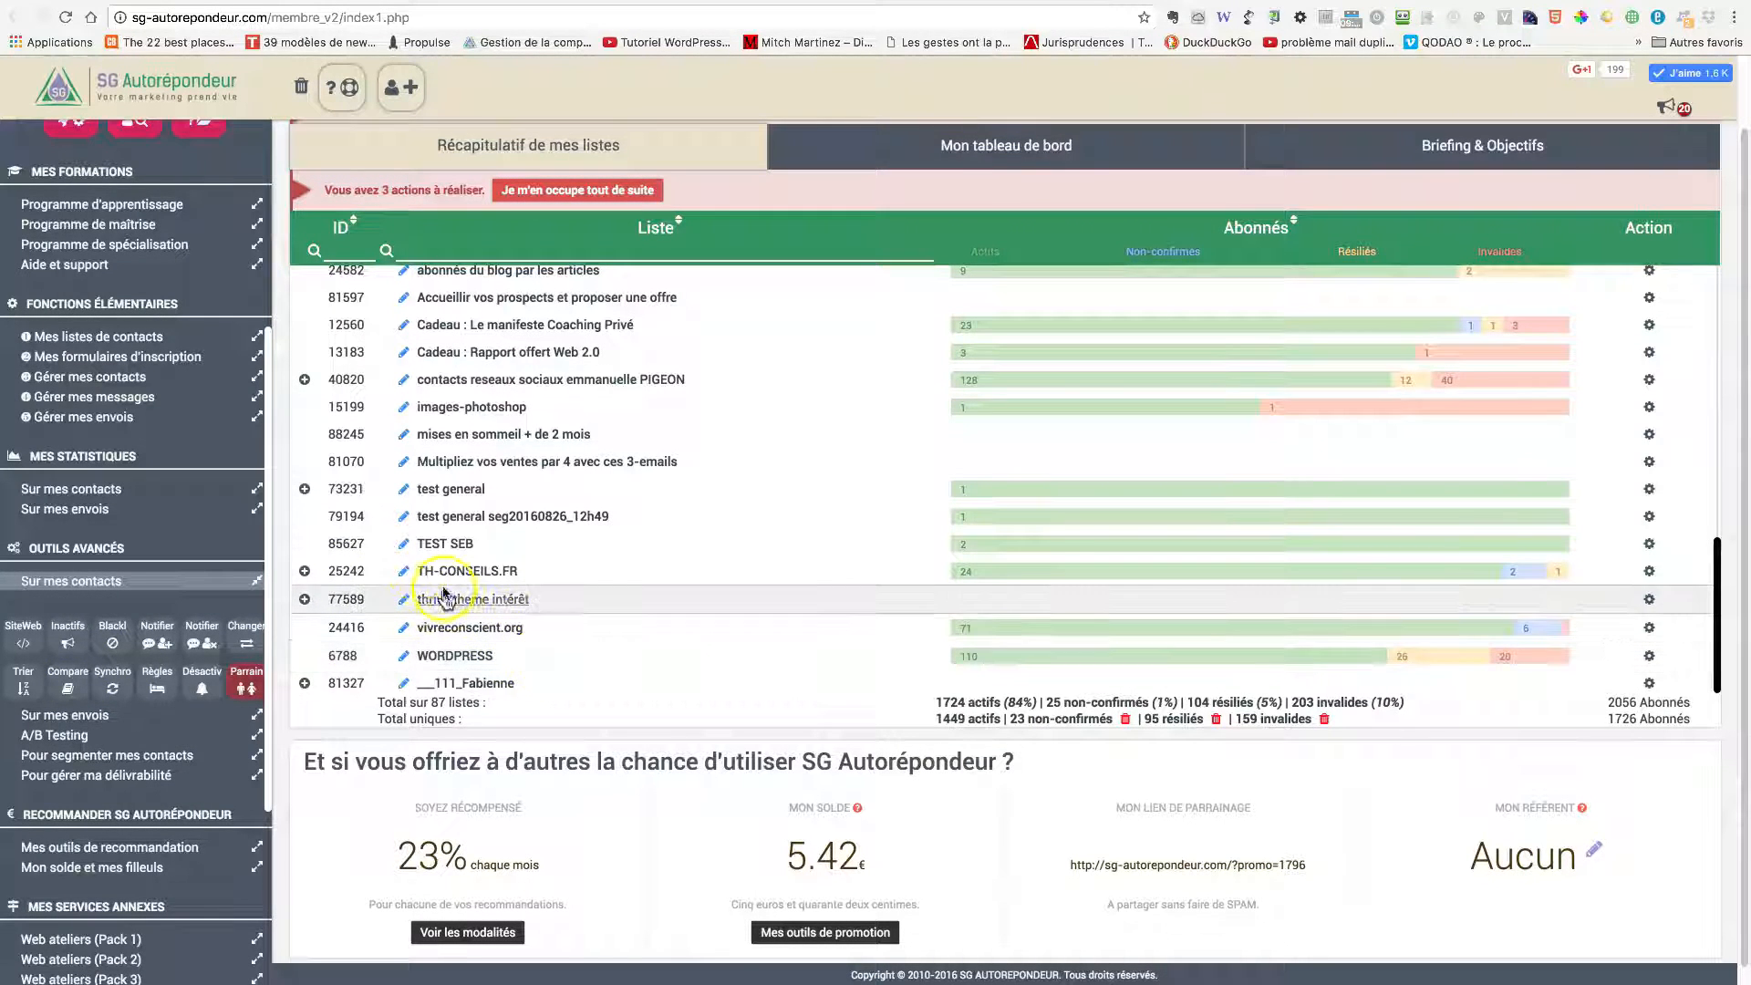
# - Expand the "test general" list and open the active subscribers of Liste A and Liste B in separate new browser tabs
pyautogui.click(306, 492)
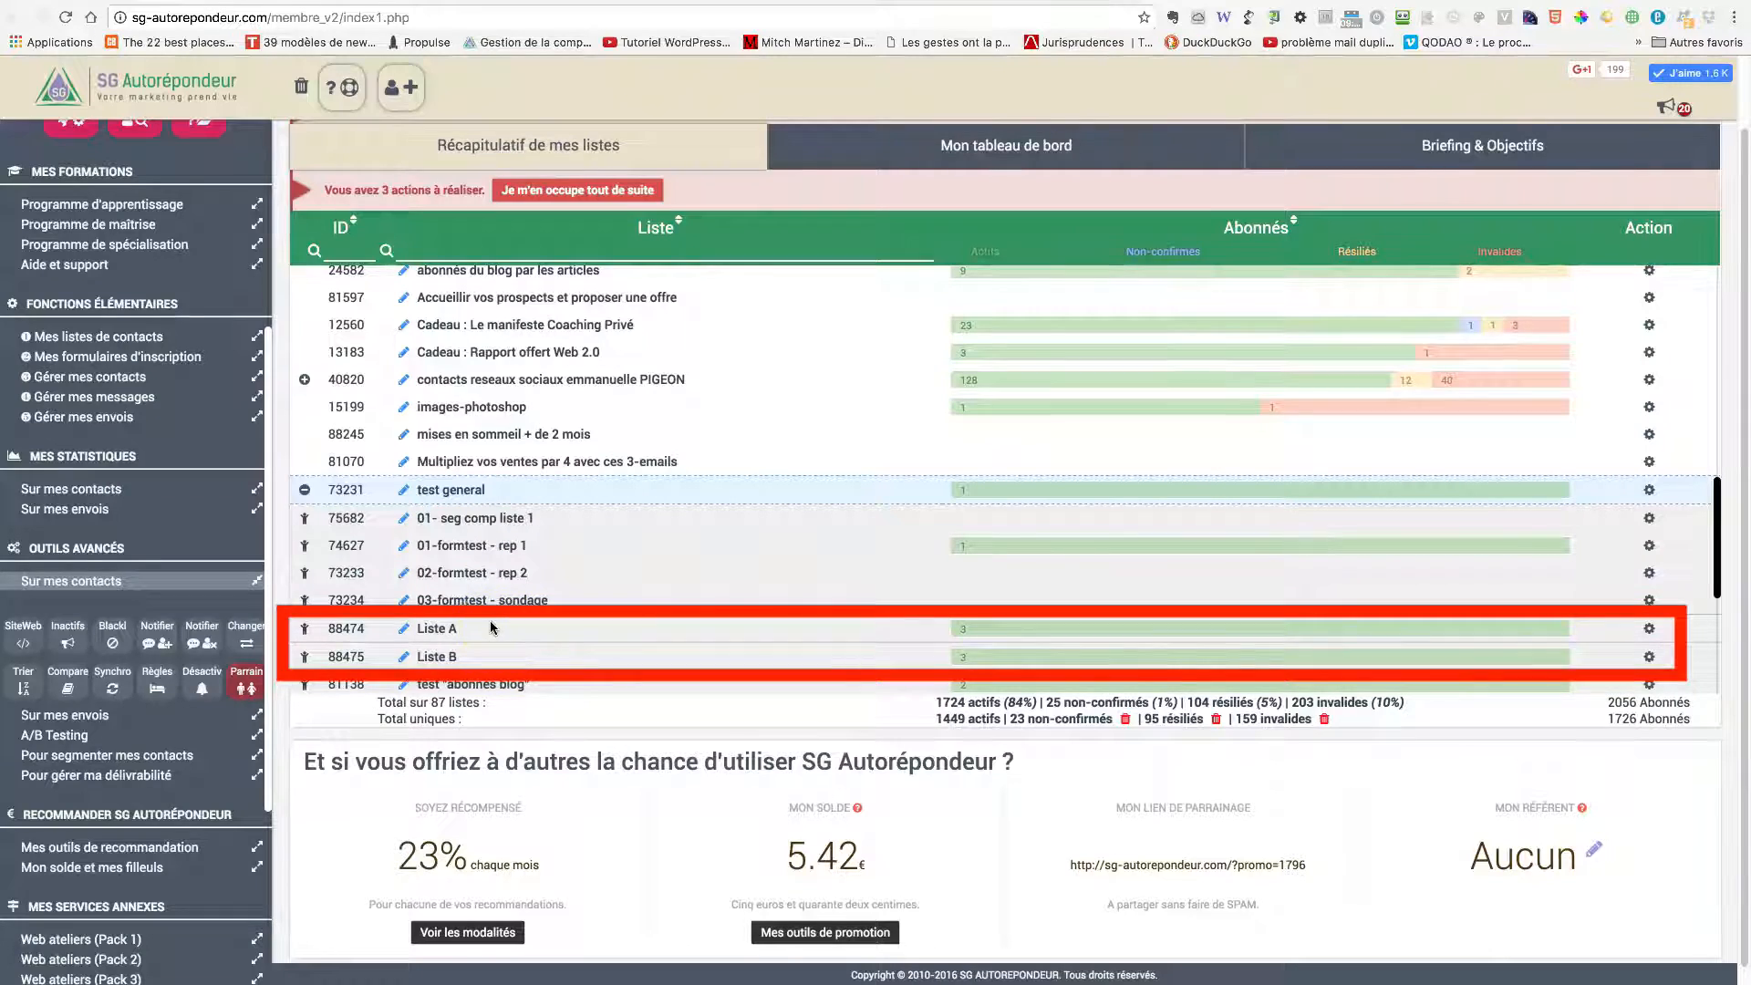
pyautogui.rightClick(965, 632)
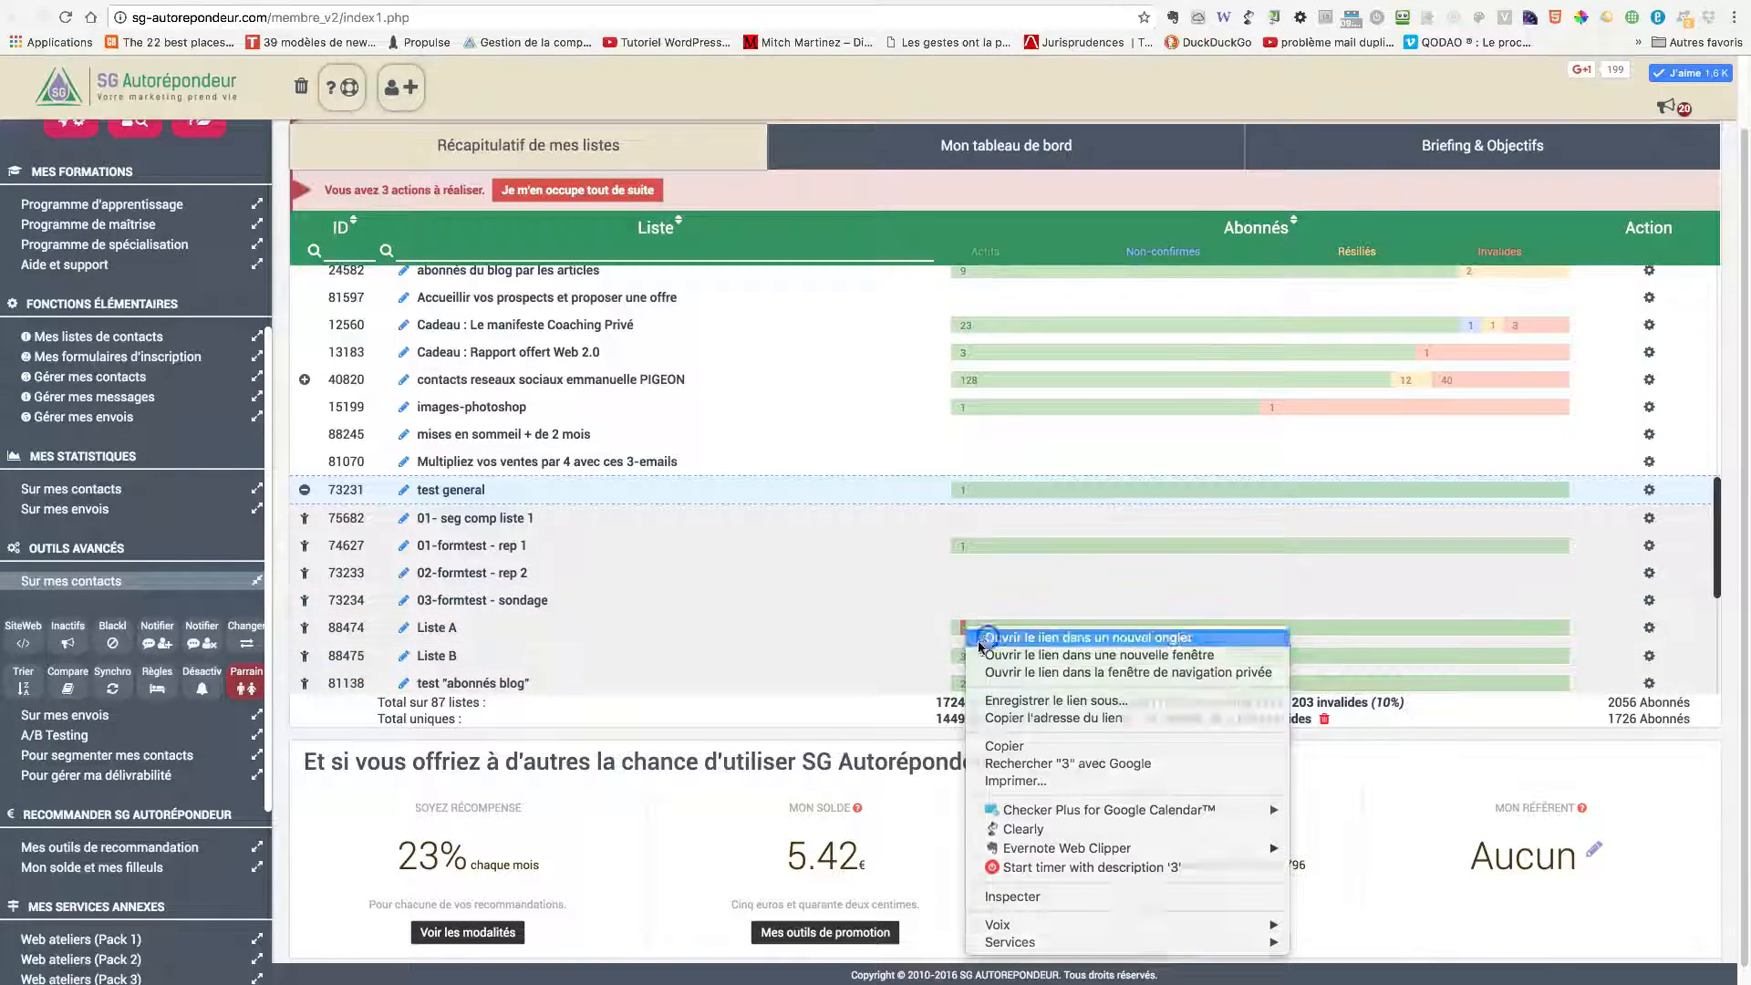
pyautogui.click(974, 637)
pyautogui.rightClick(963, 659)
pyautogui.click(991, 663)
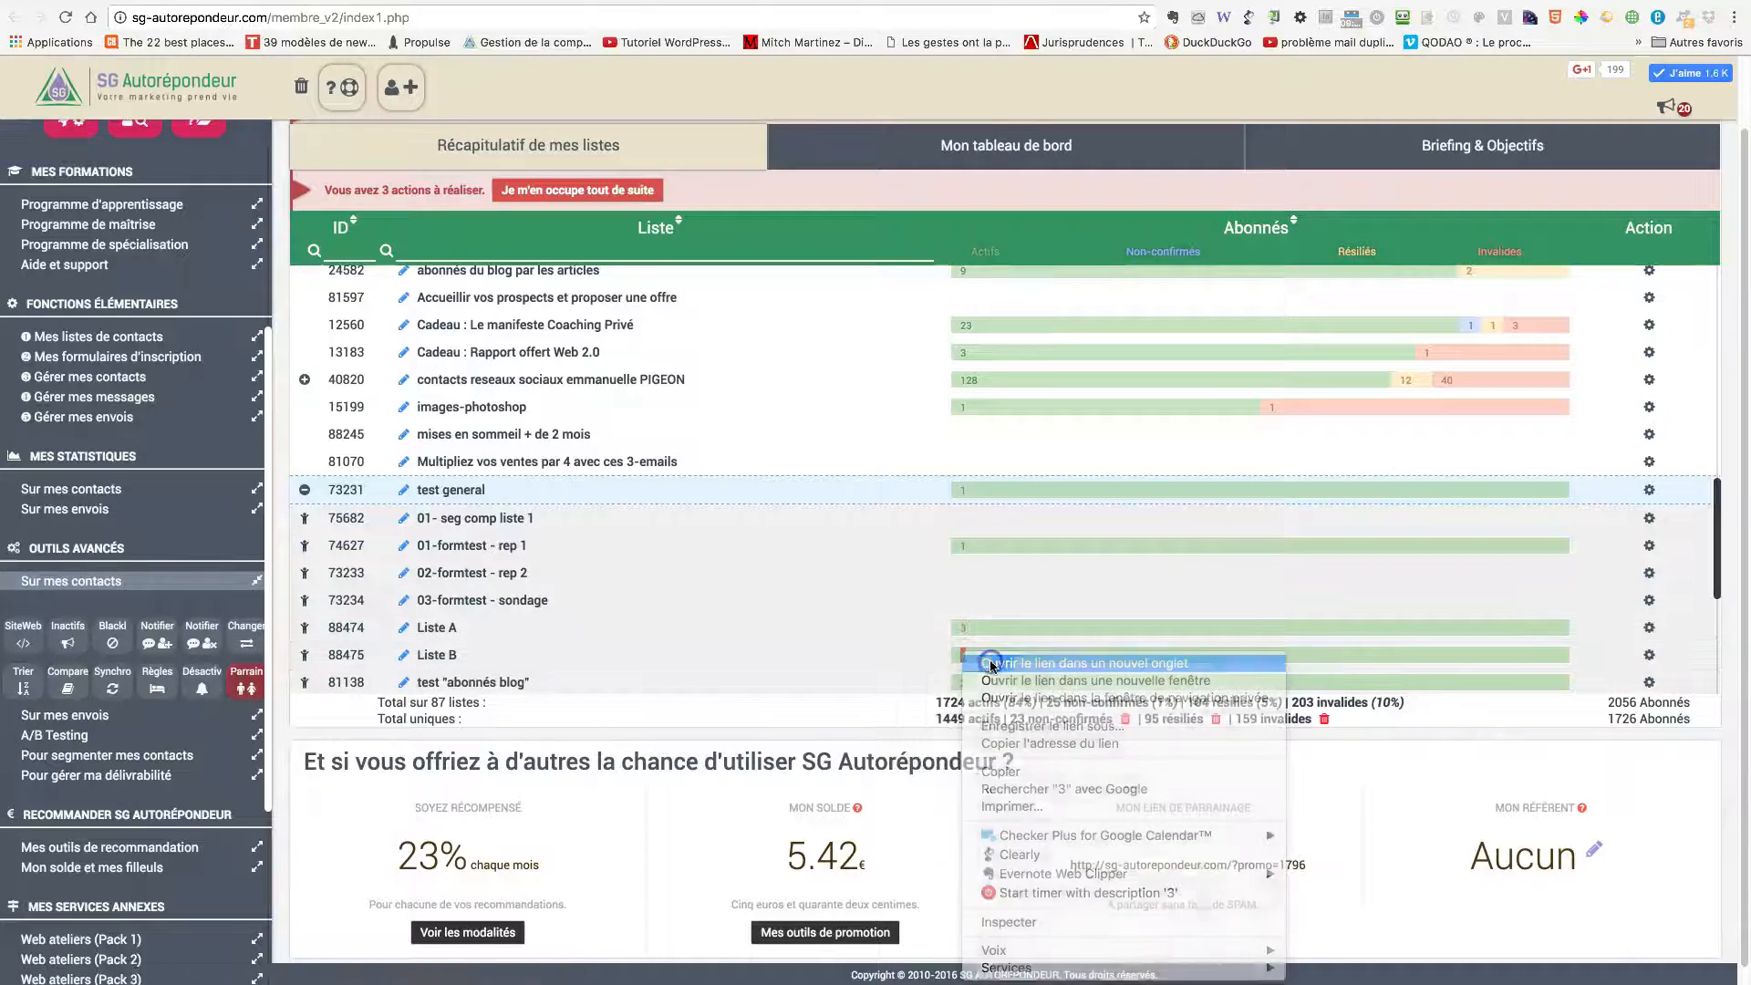
# - Examine the active subscribers of Liste A, followed by those of Liste B
pyautogui.scroll(2, 782, 479)
pyautogui.click(427, 10)
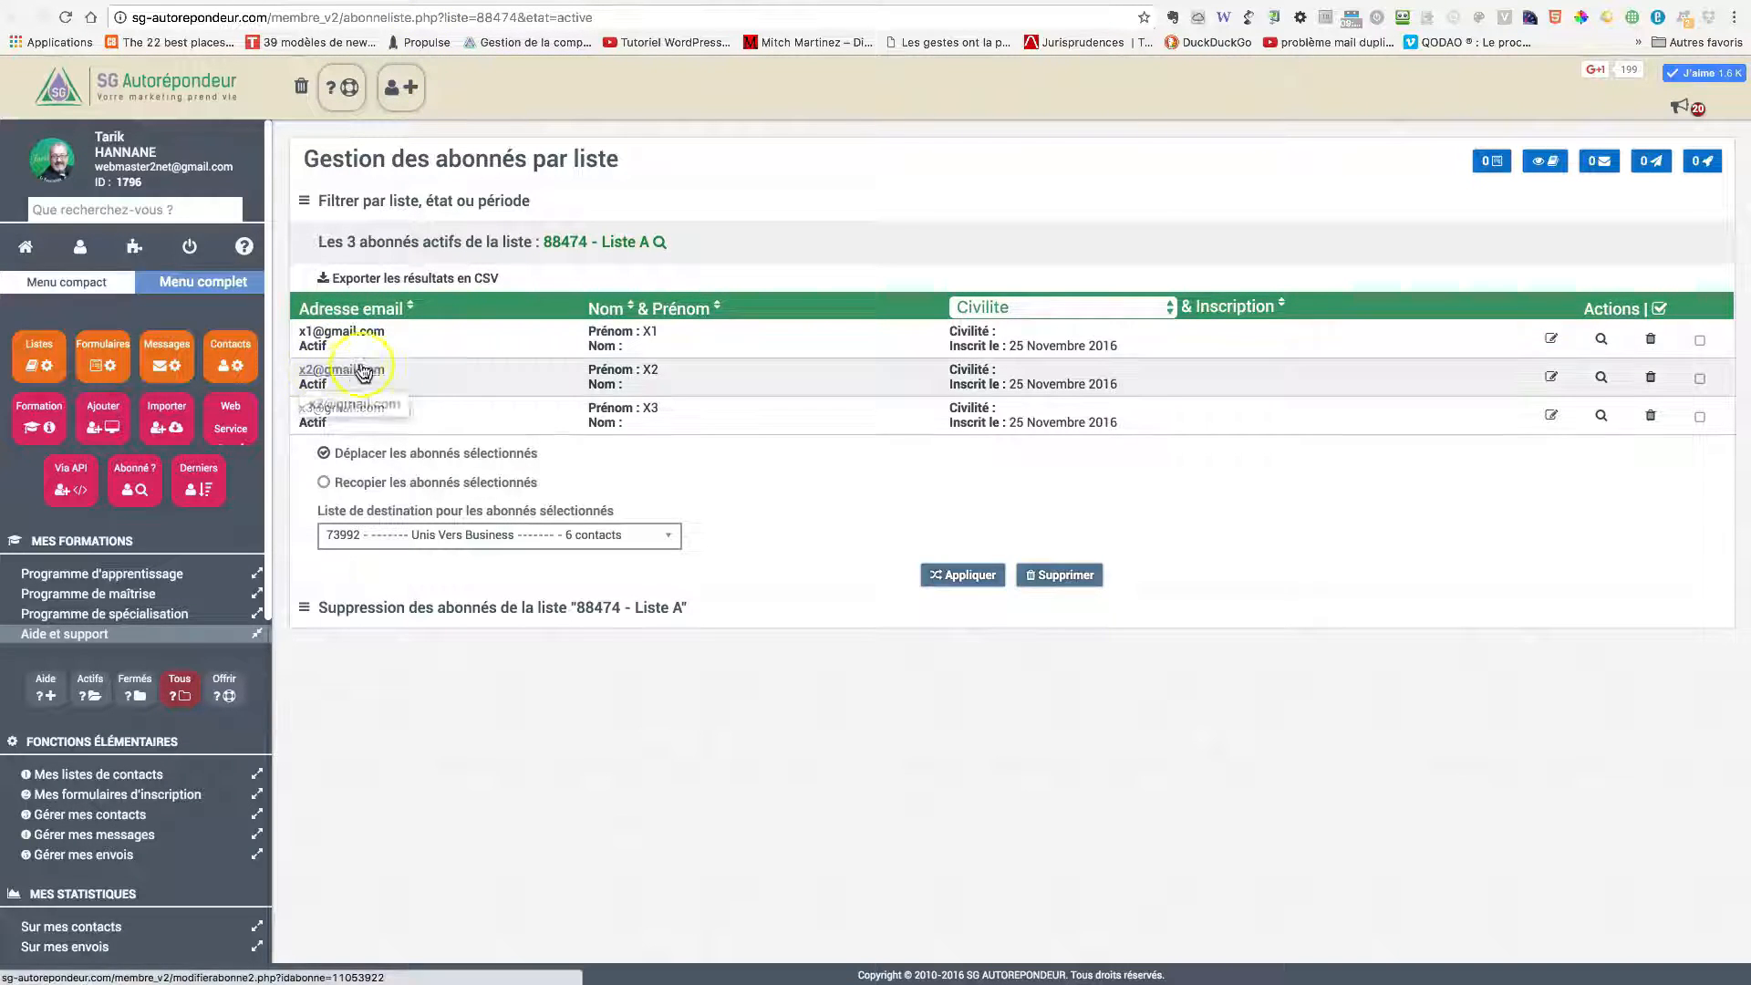
pyautogui.click(492, 1)
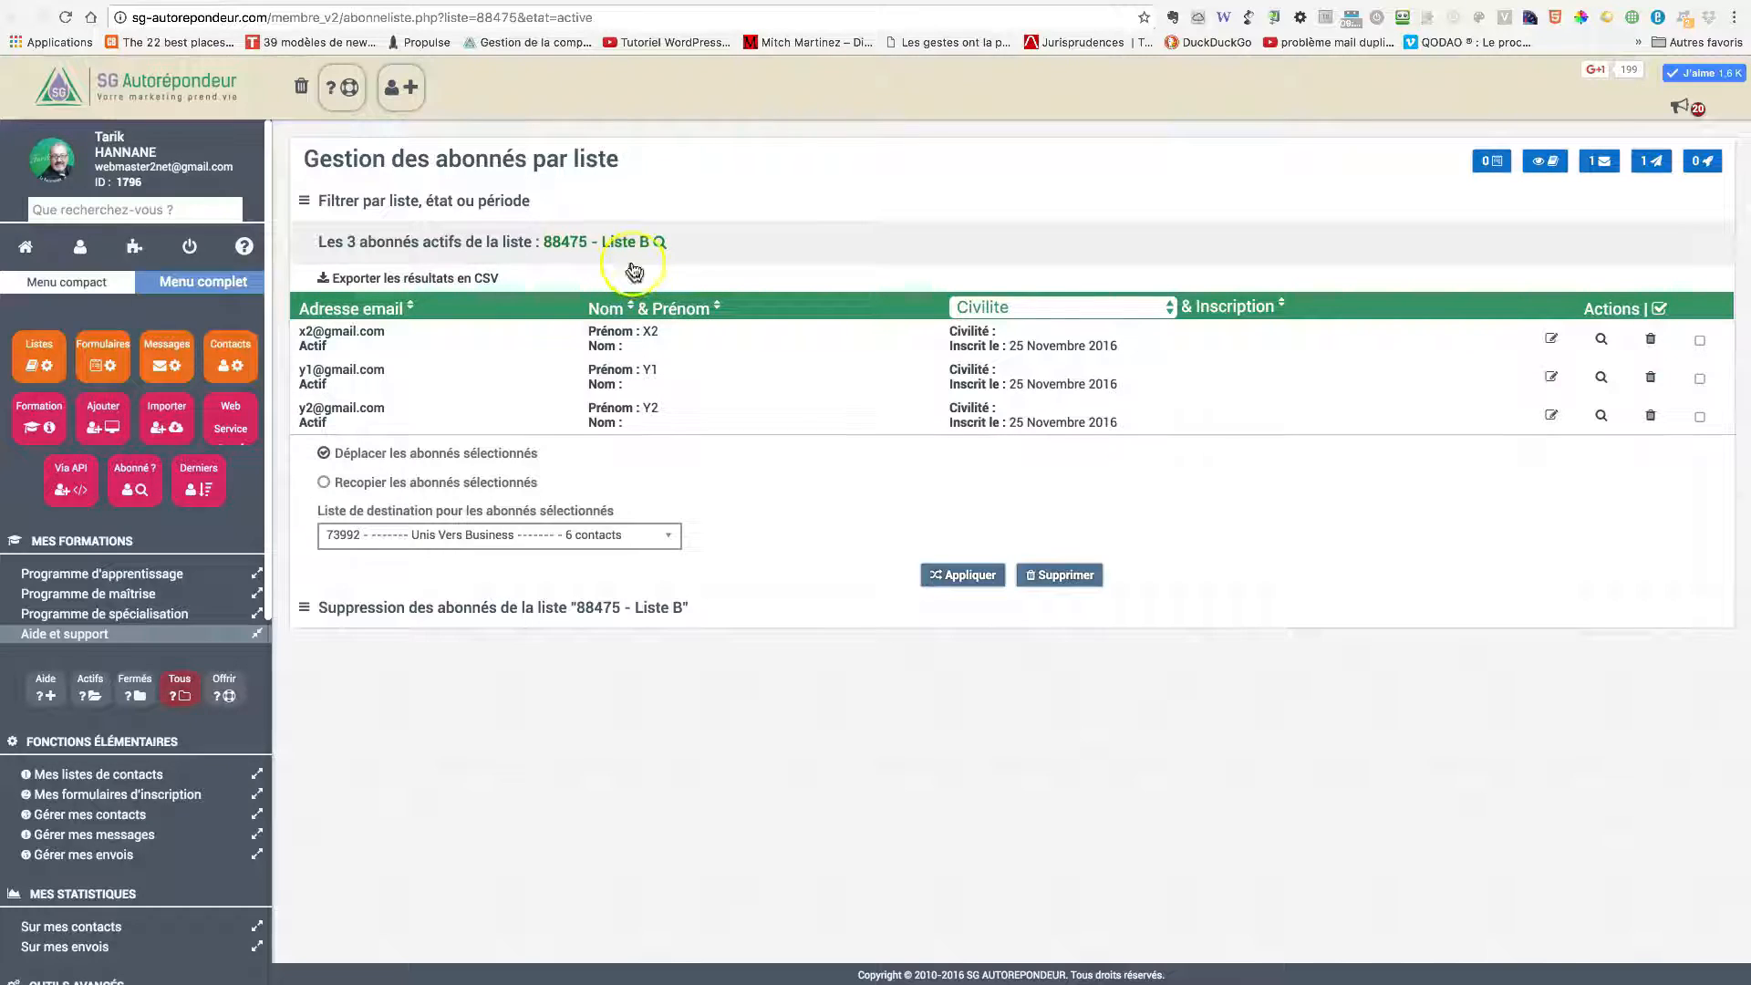
# - Open the Compare tool for gathering common subscribers from the advanced contact tools
pyautogui.click(85, 641)
pyautogui.scroll(-10, 84, 641)
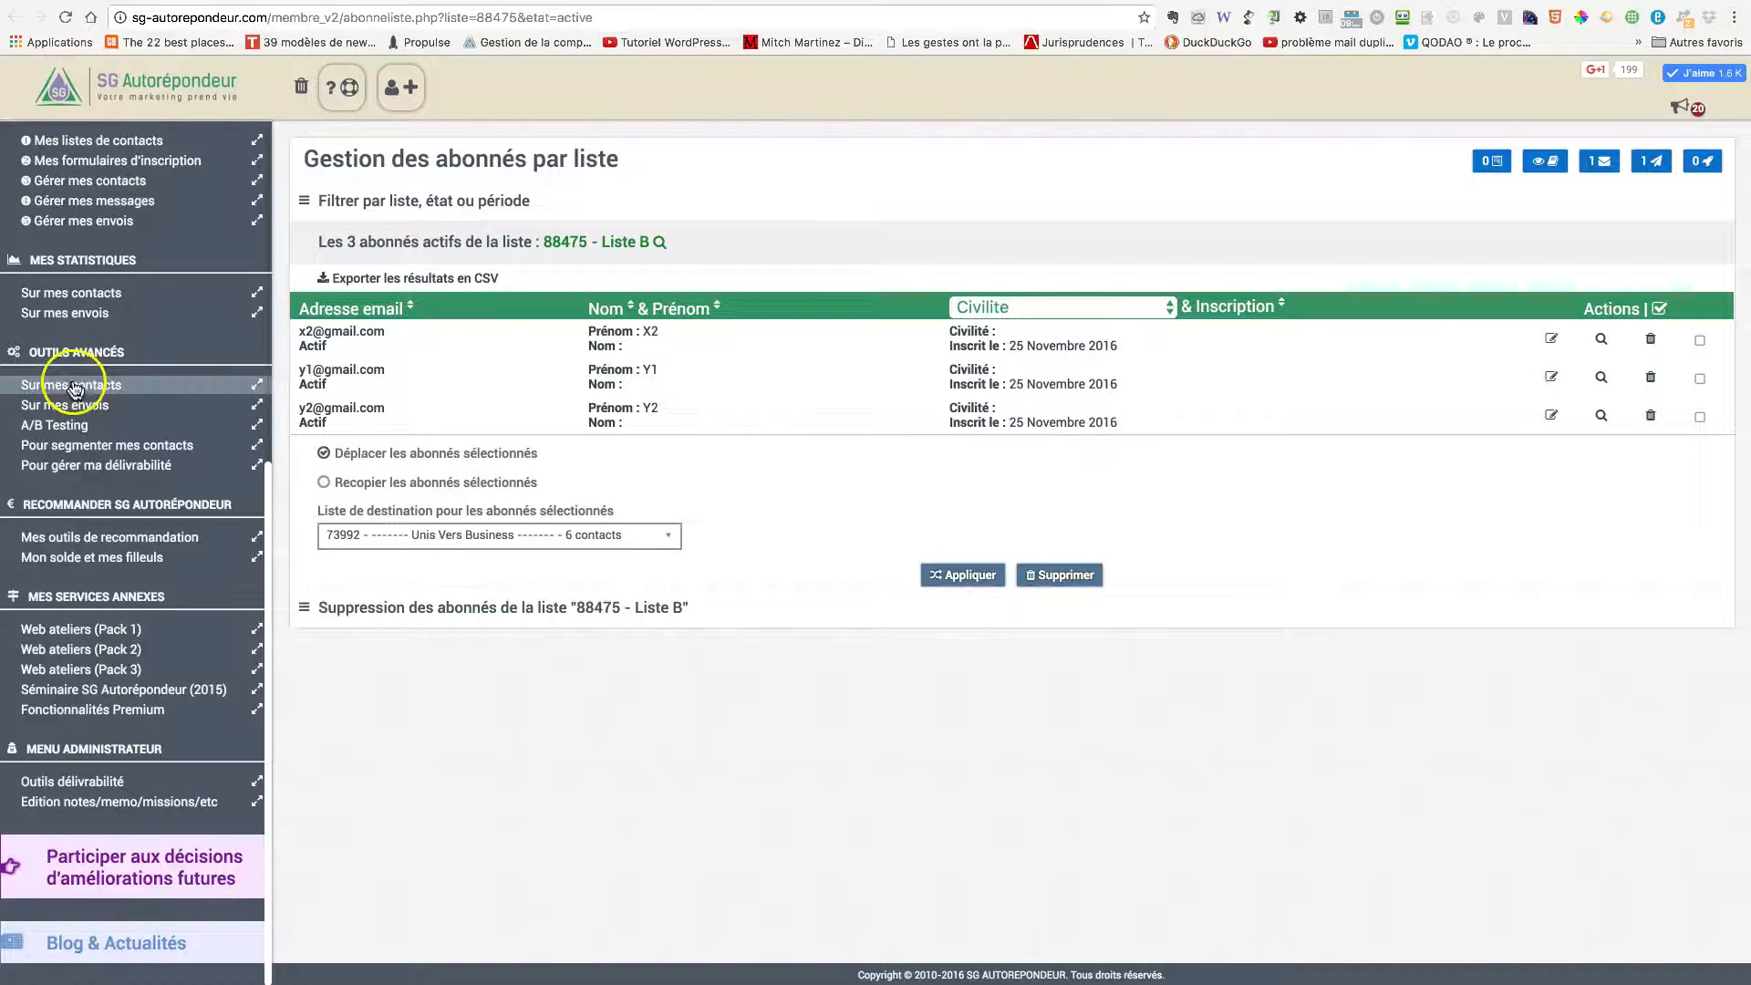
pyautogui.click(71, 387)
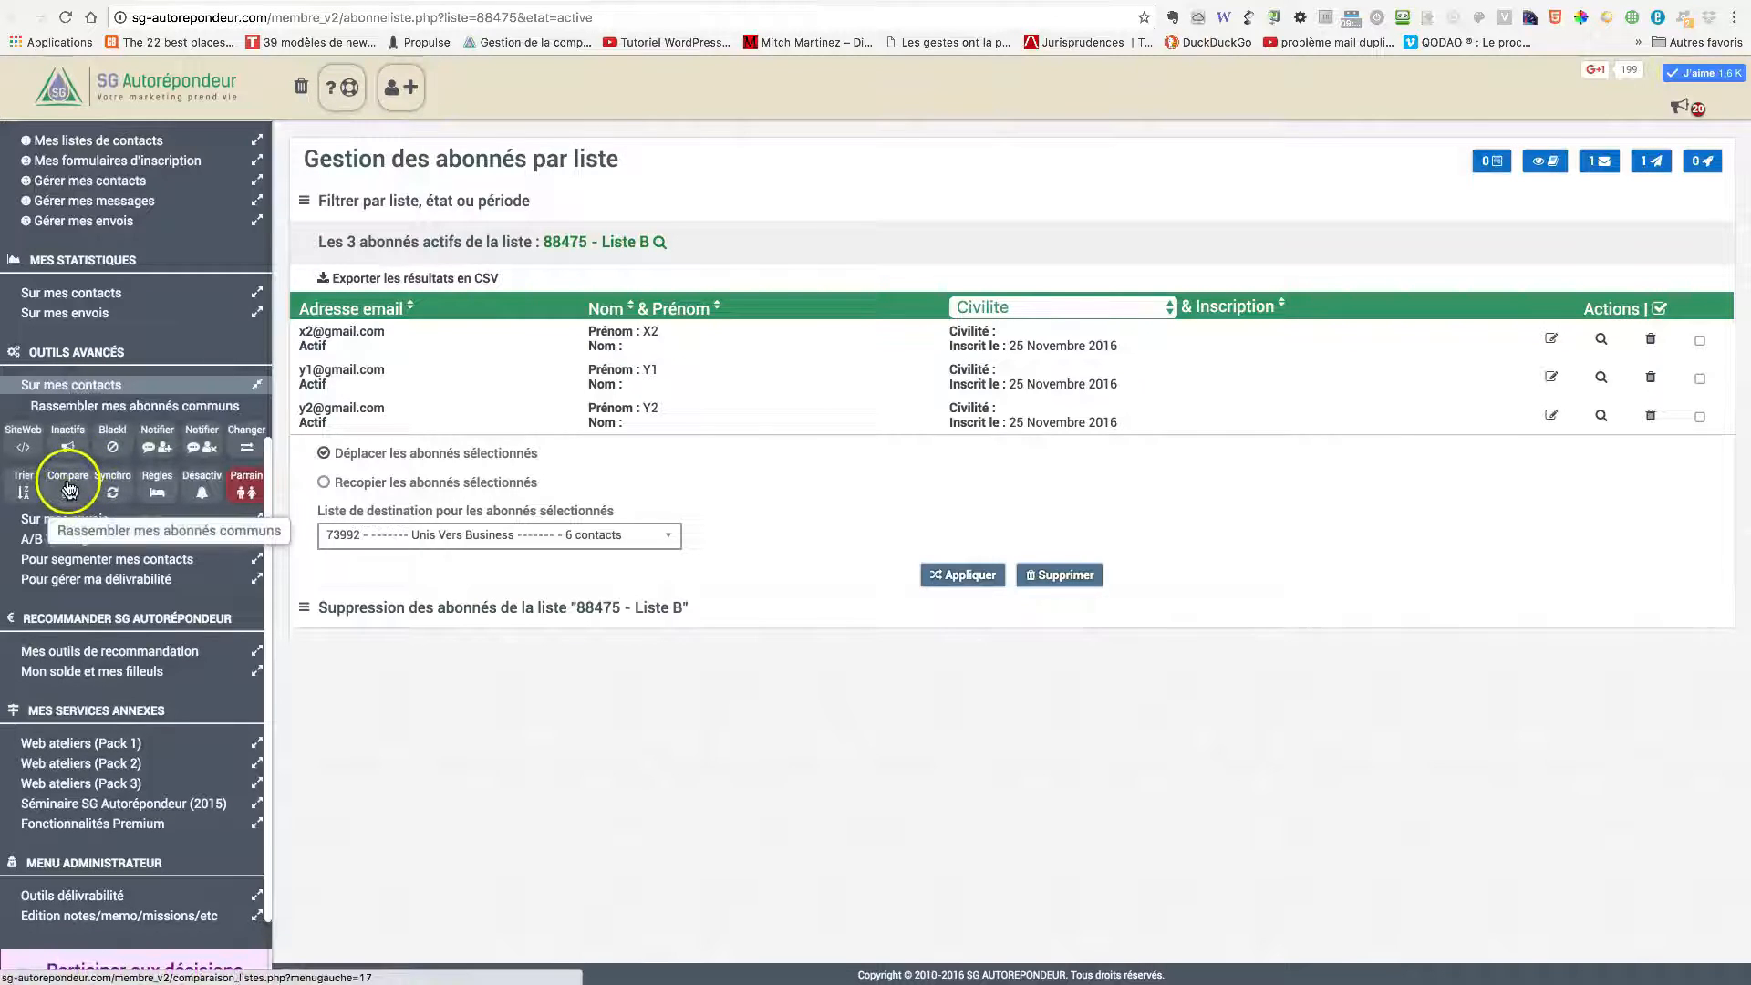
pyautogui.click(68, 487)
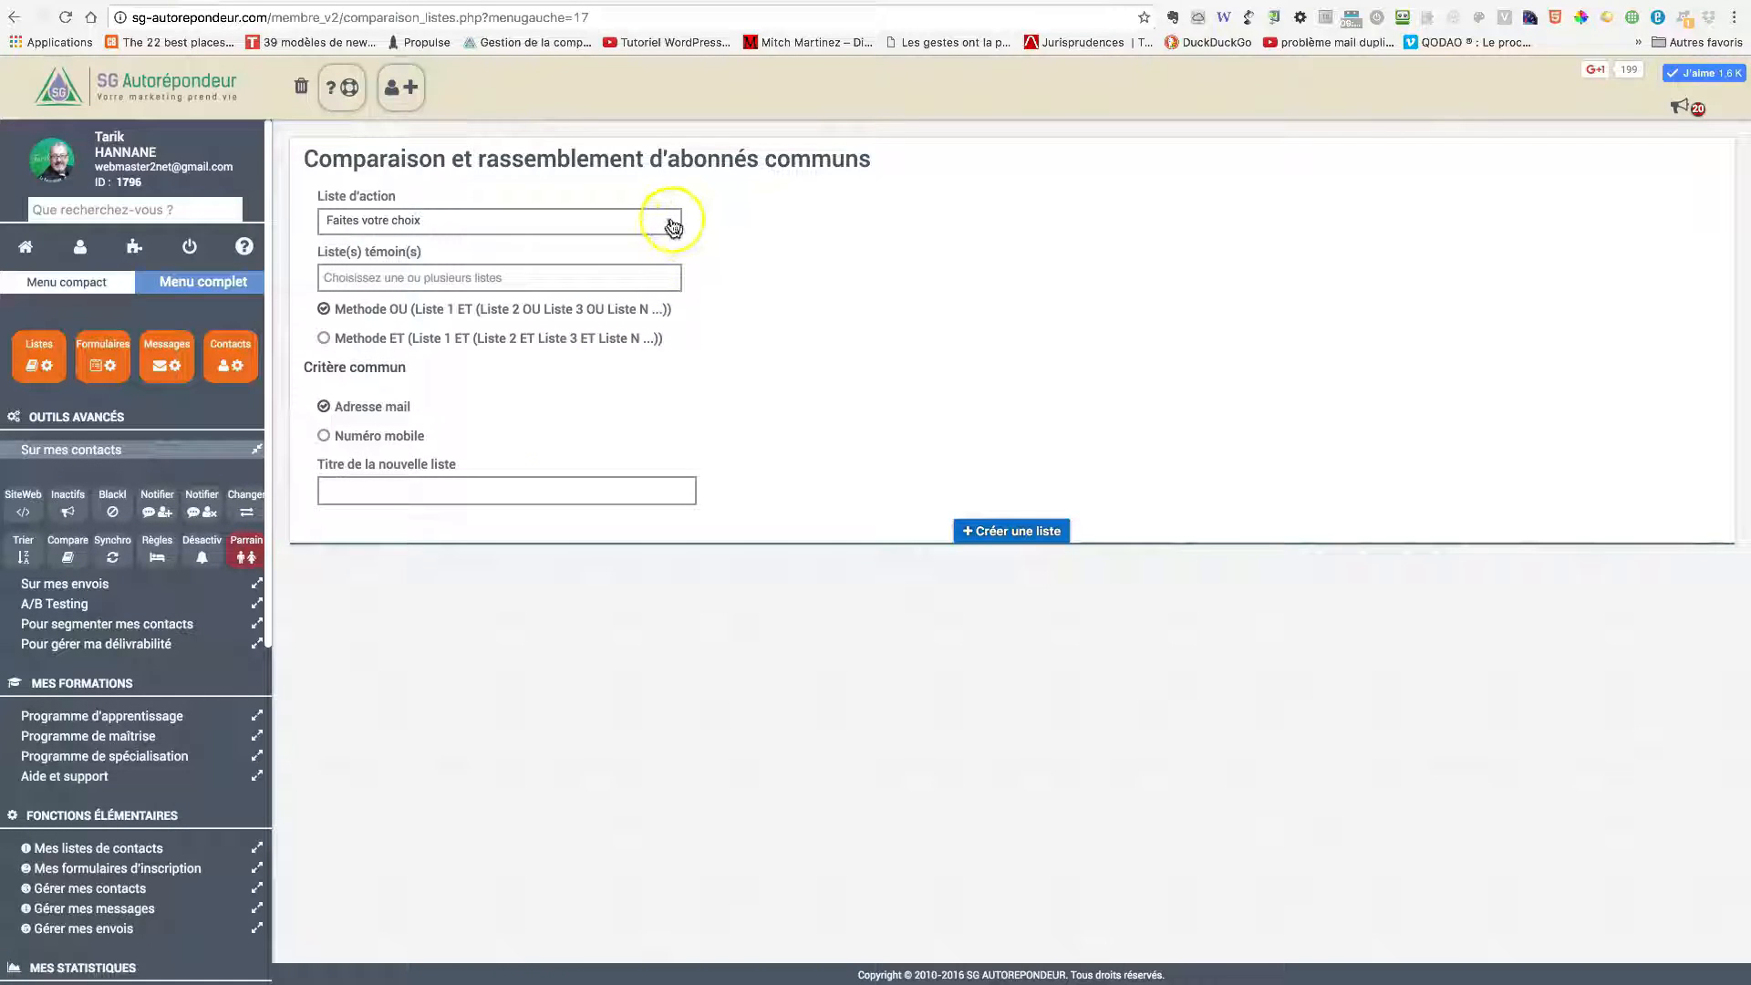
# - Choose Liste A as the action list and Liste B as the control list for the comparison
pyautogui.click(674, 227)
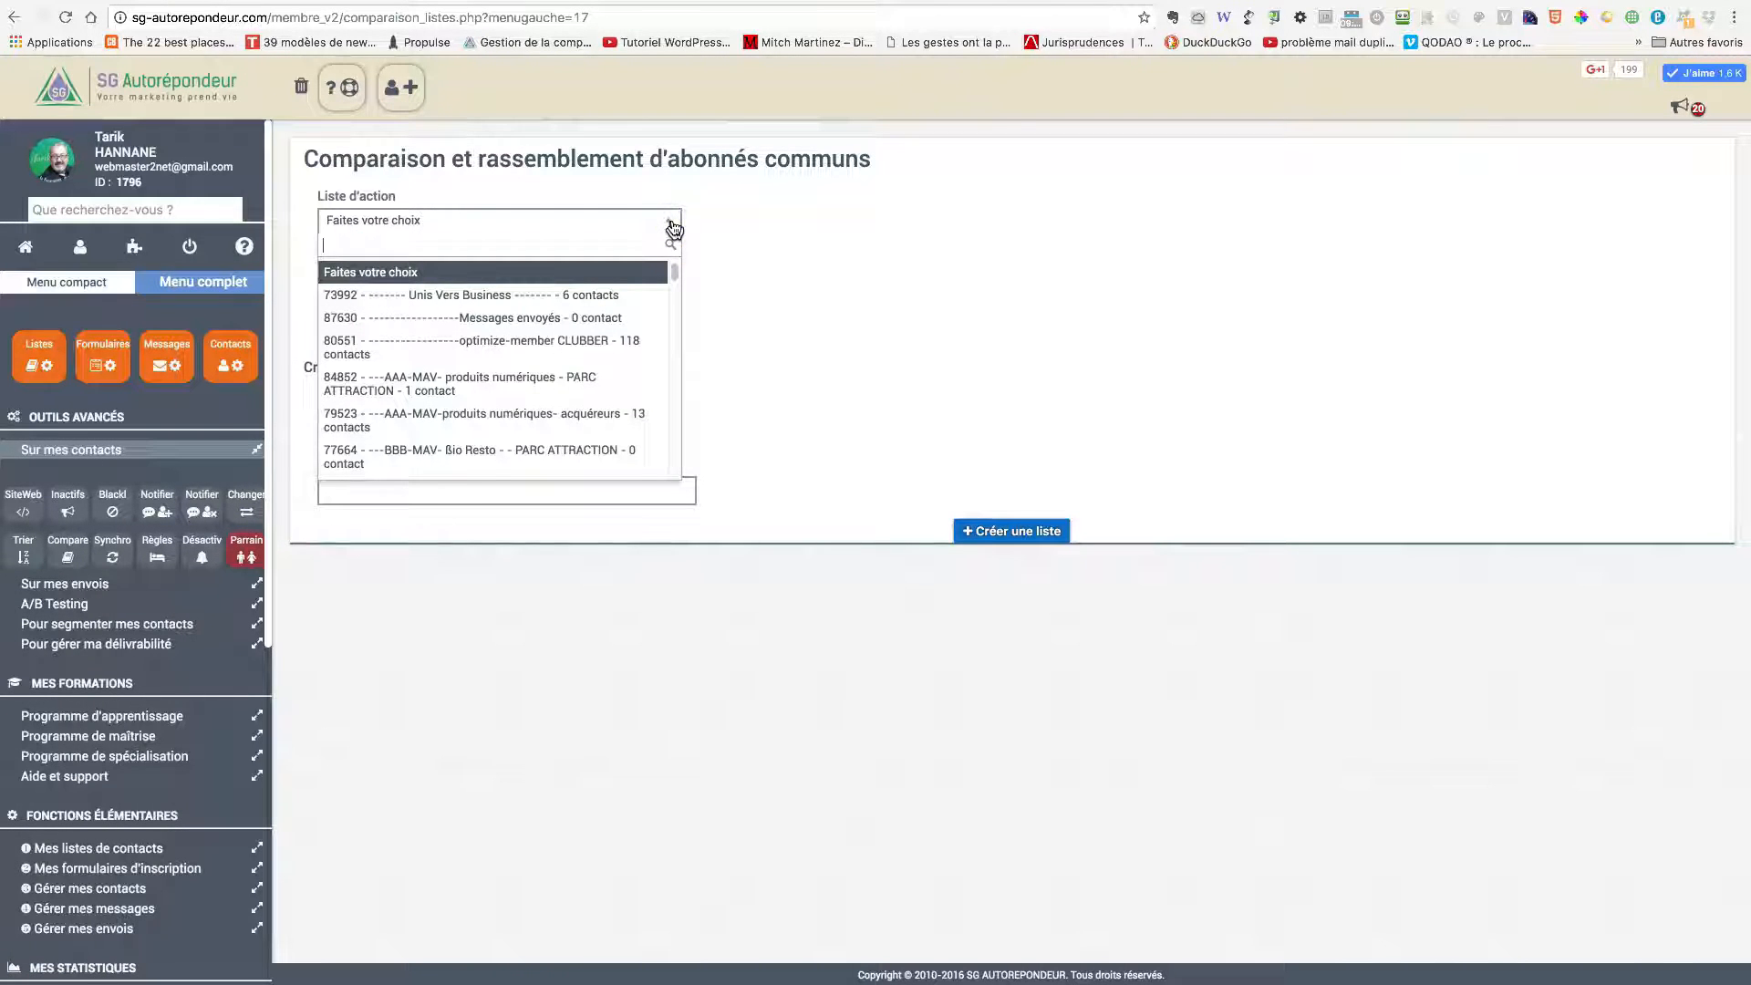
pyautogui.click(636, 234)
pyautogui.write('liste A')
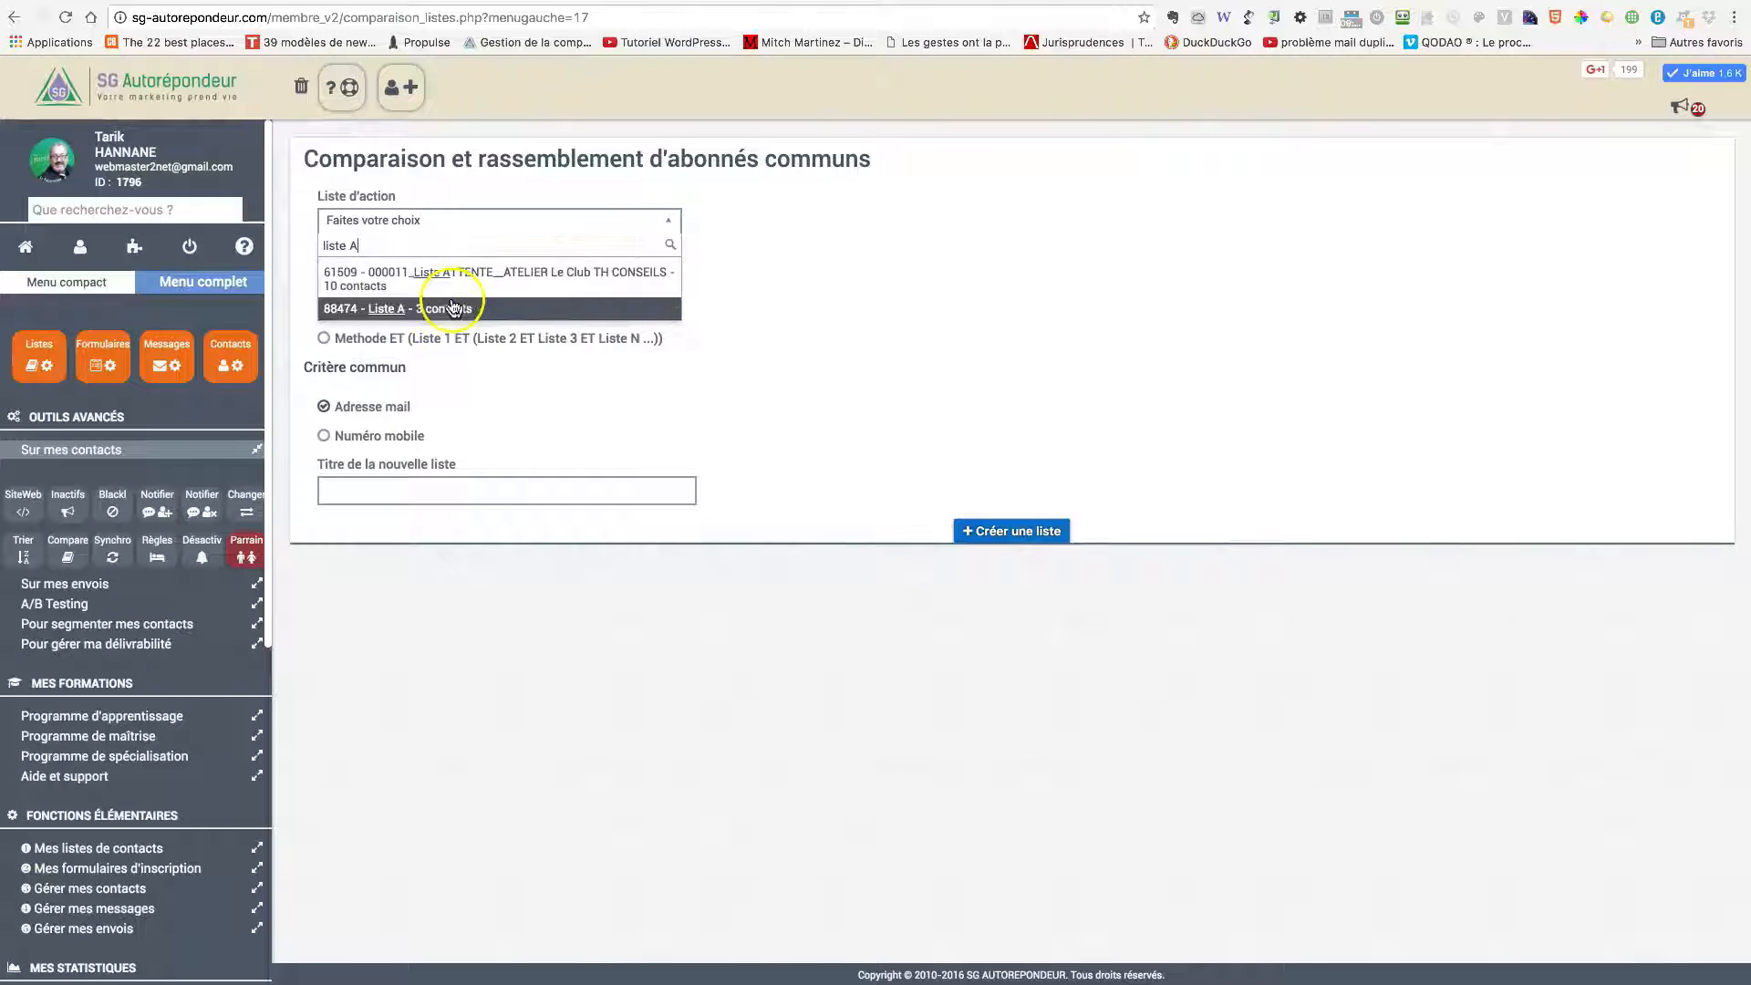
pyautogui.click(444, 310)
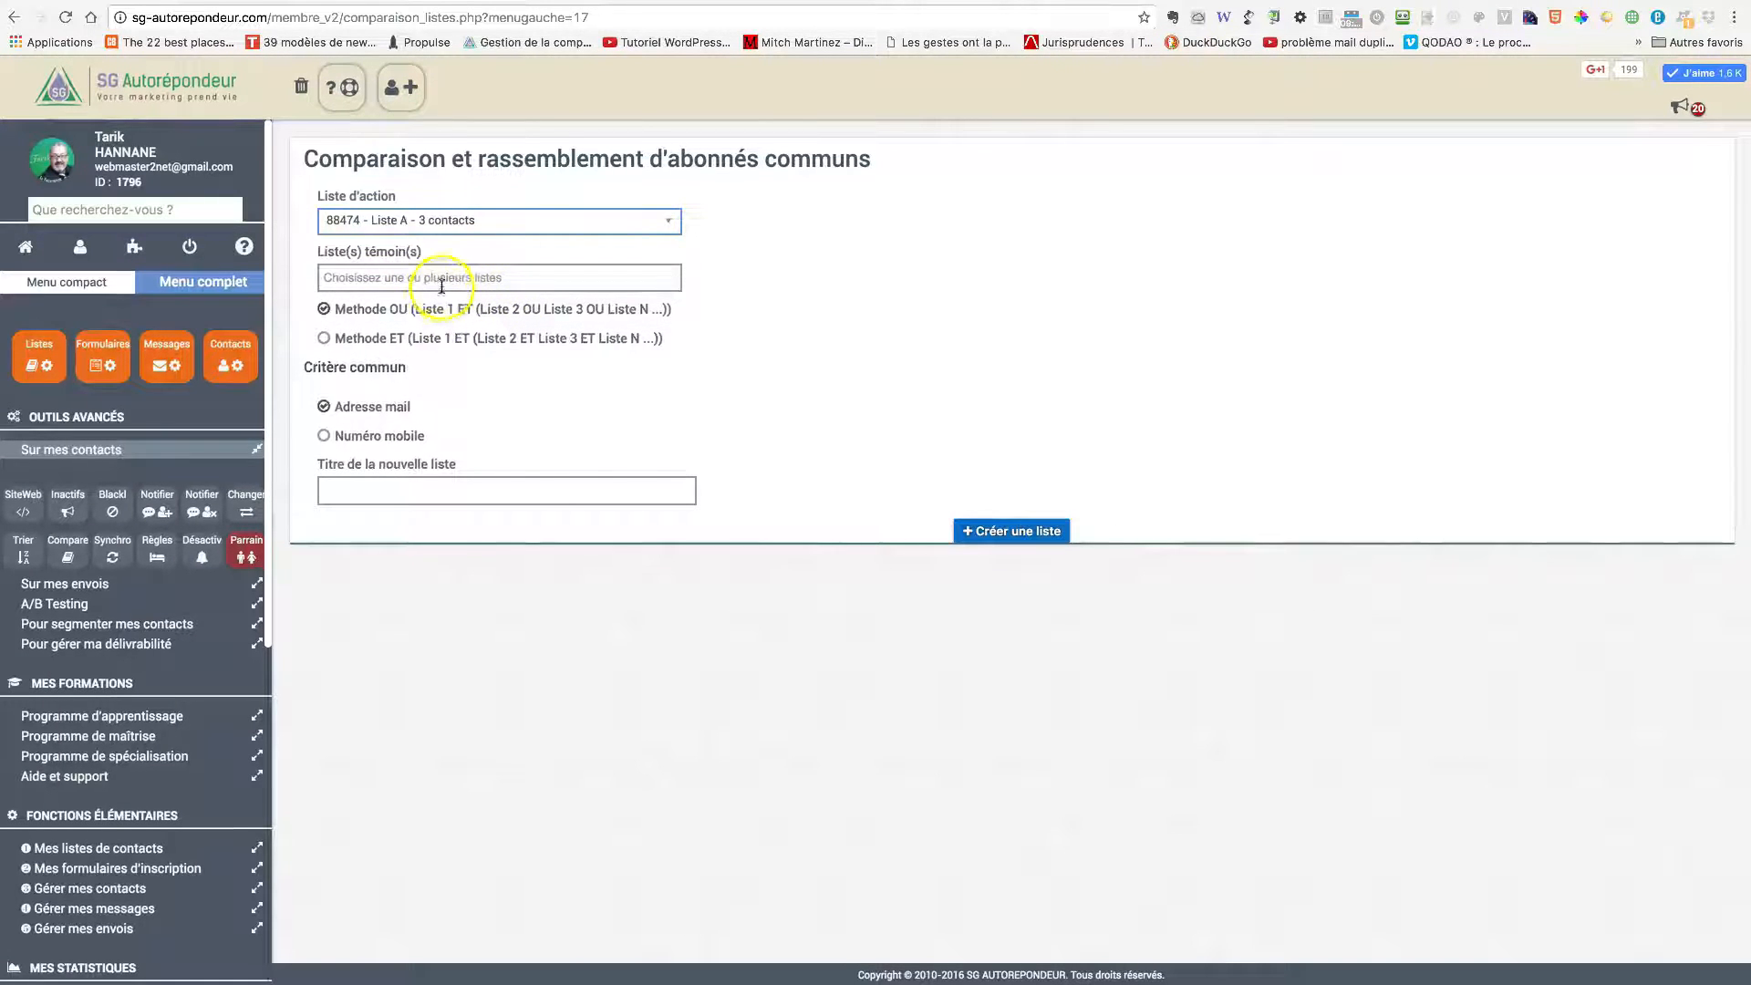
pyautogui.click(491, 287)
pyautogui.write('liste b')
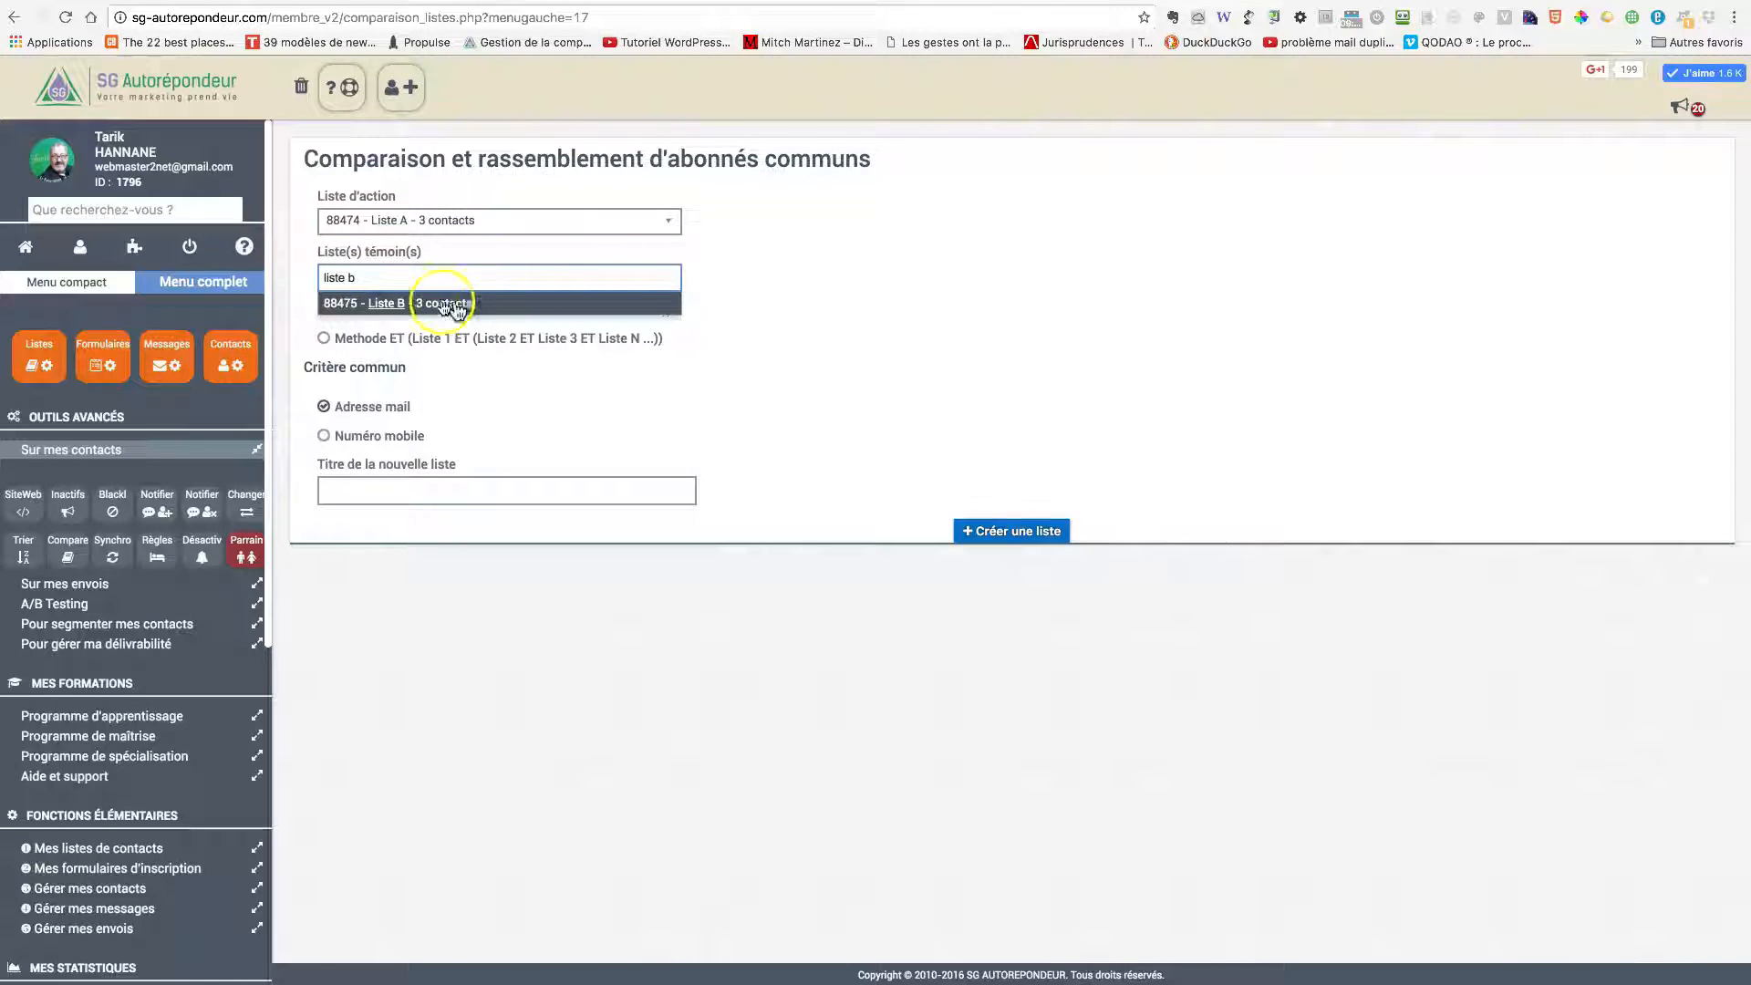
pyautogui.click(438, 299)
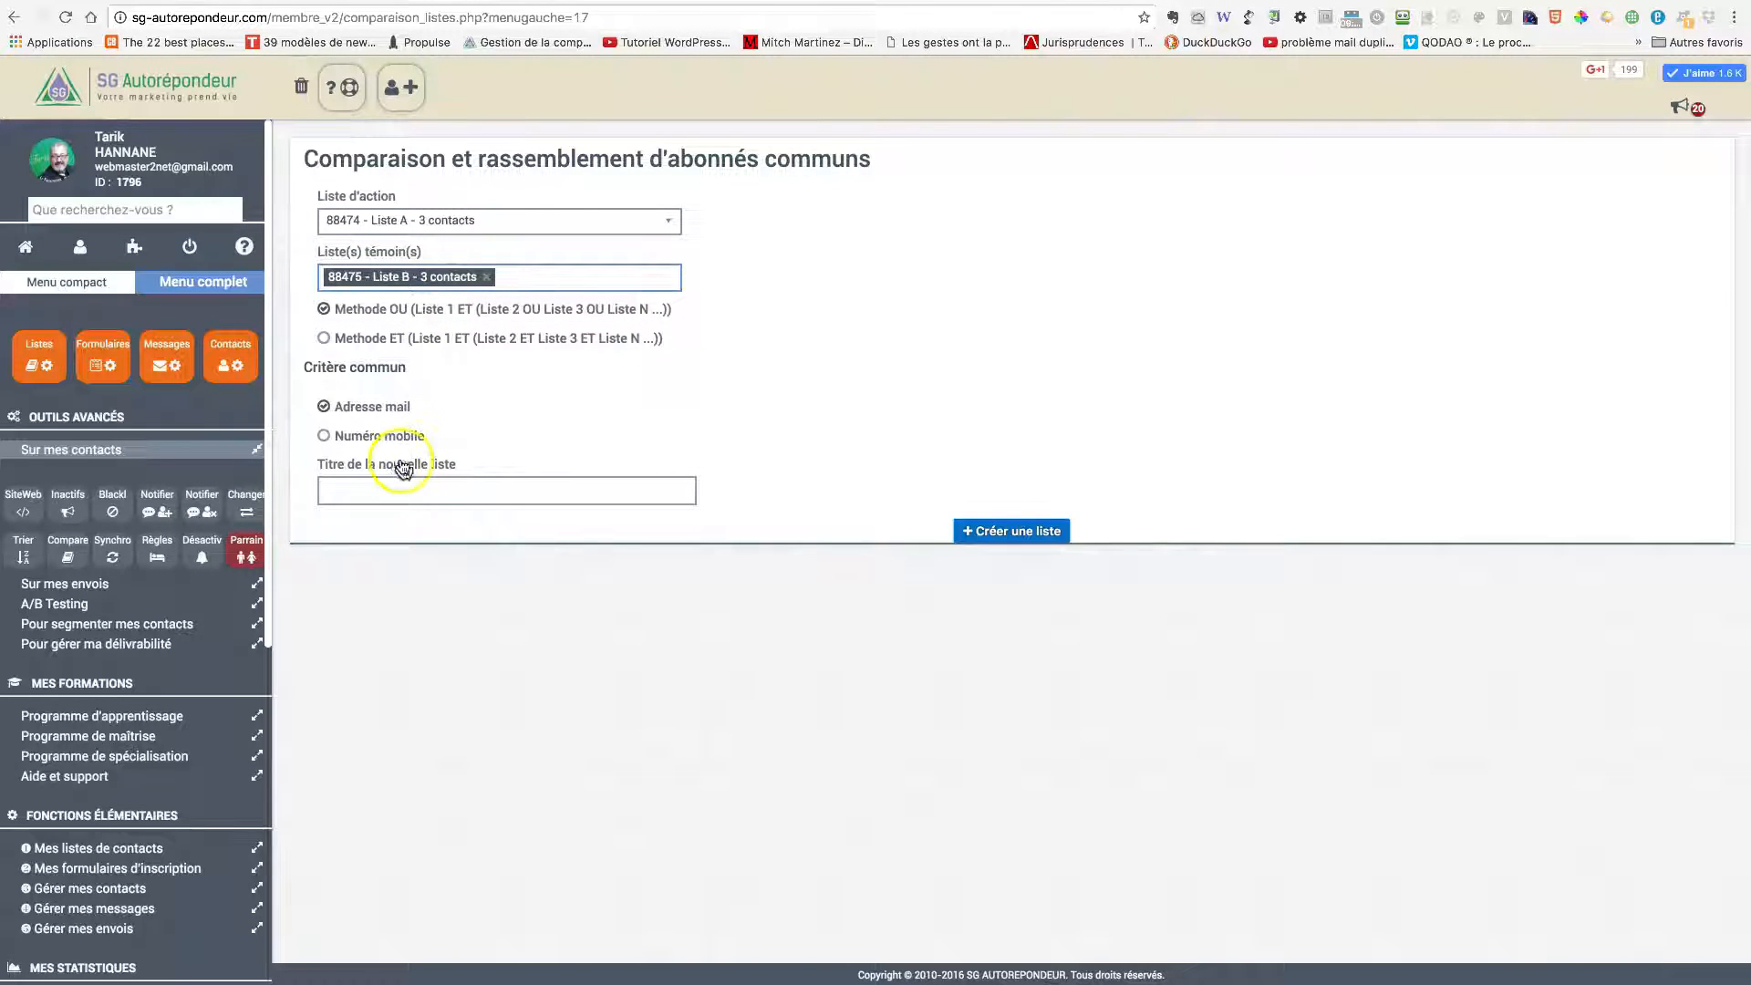
# - Title the new list "Liste A+B" and create it from the common subscribers
pyautogui.click(367, 488)
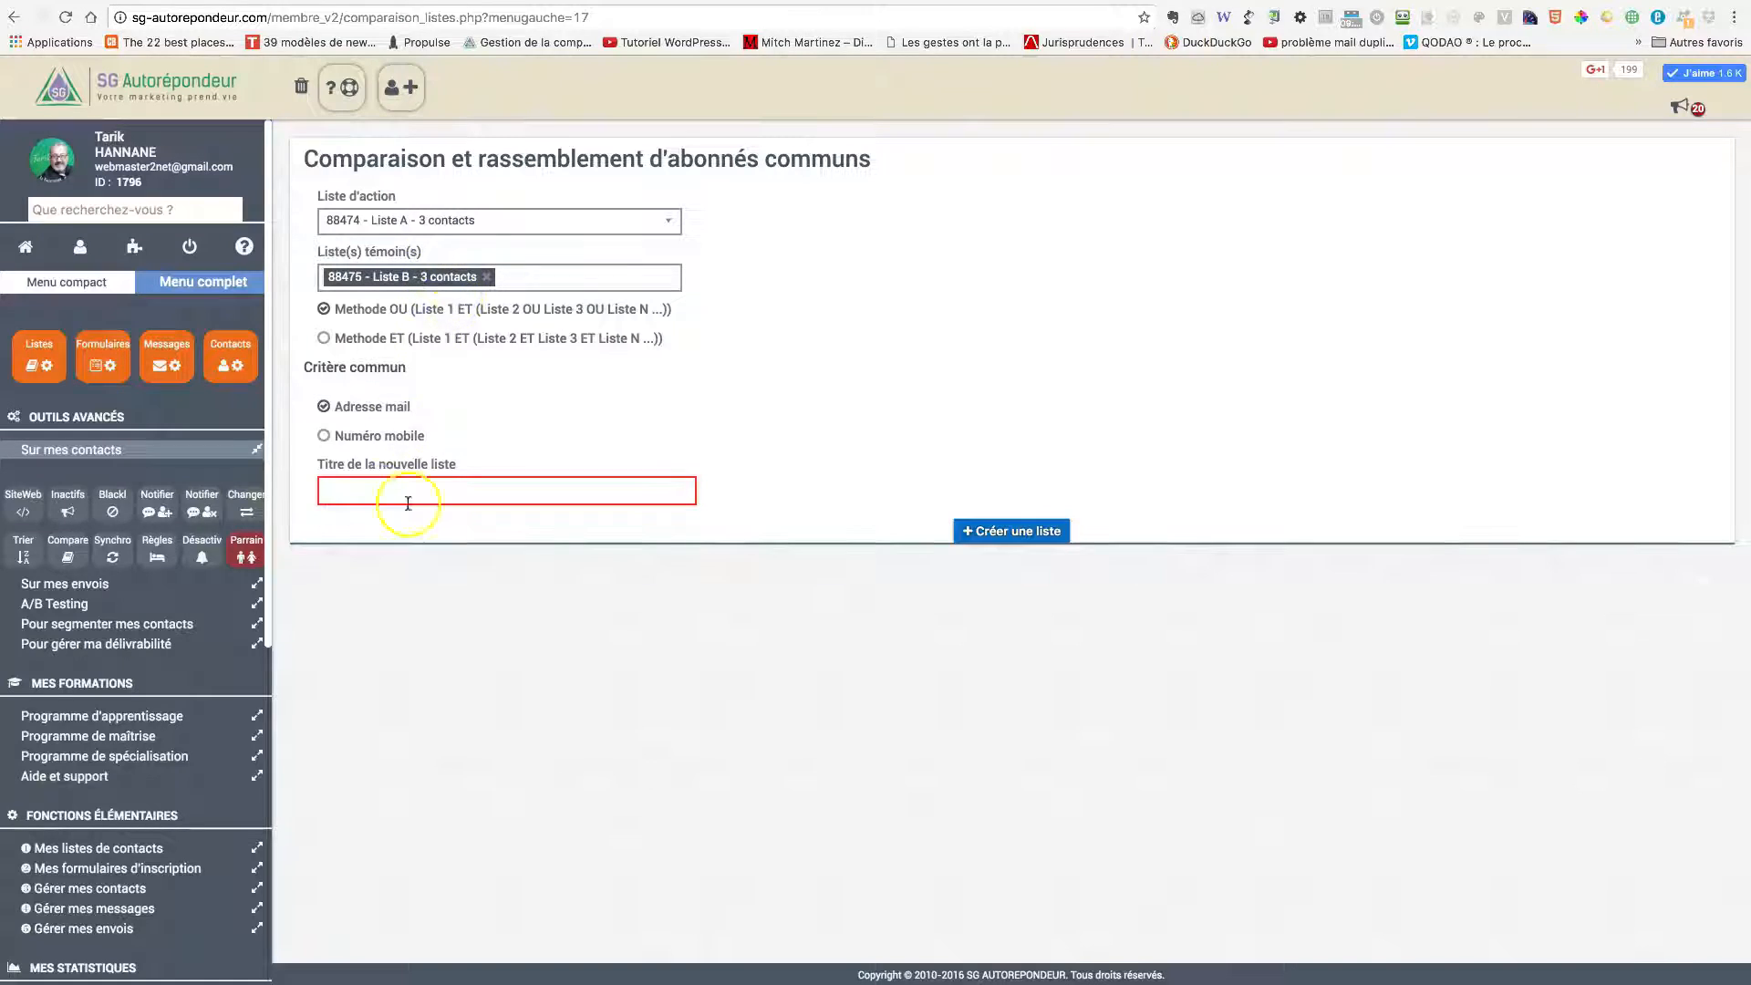
pyautogui.write('Lis')
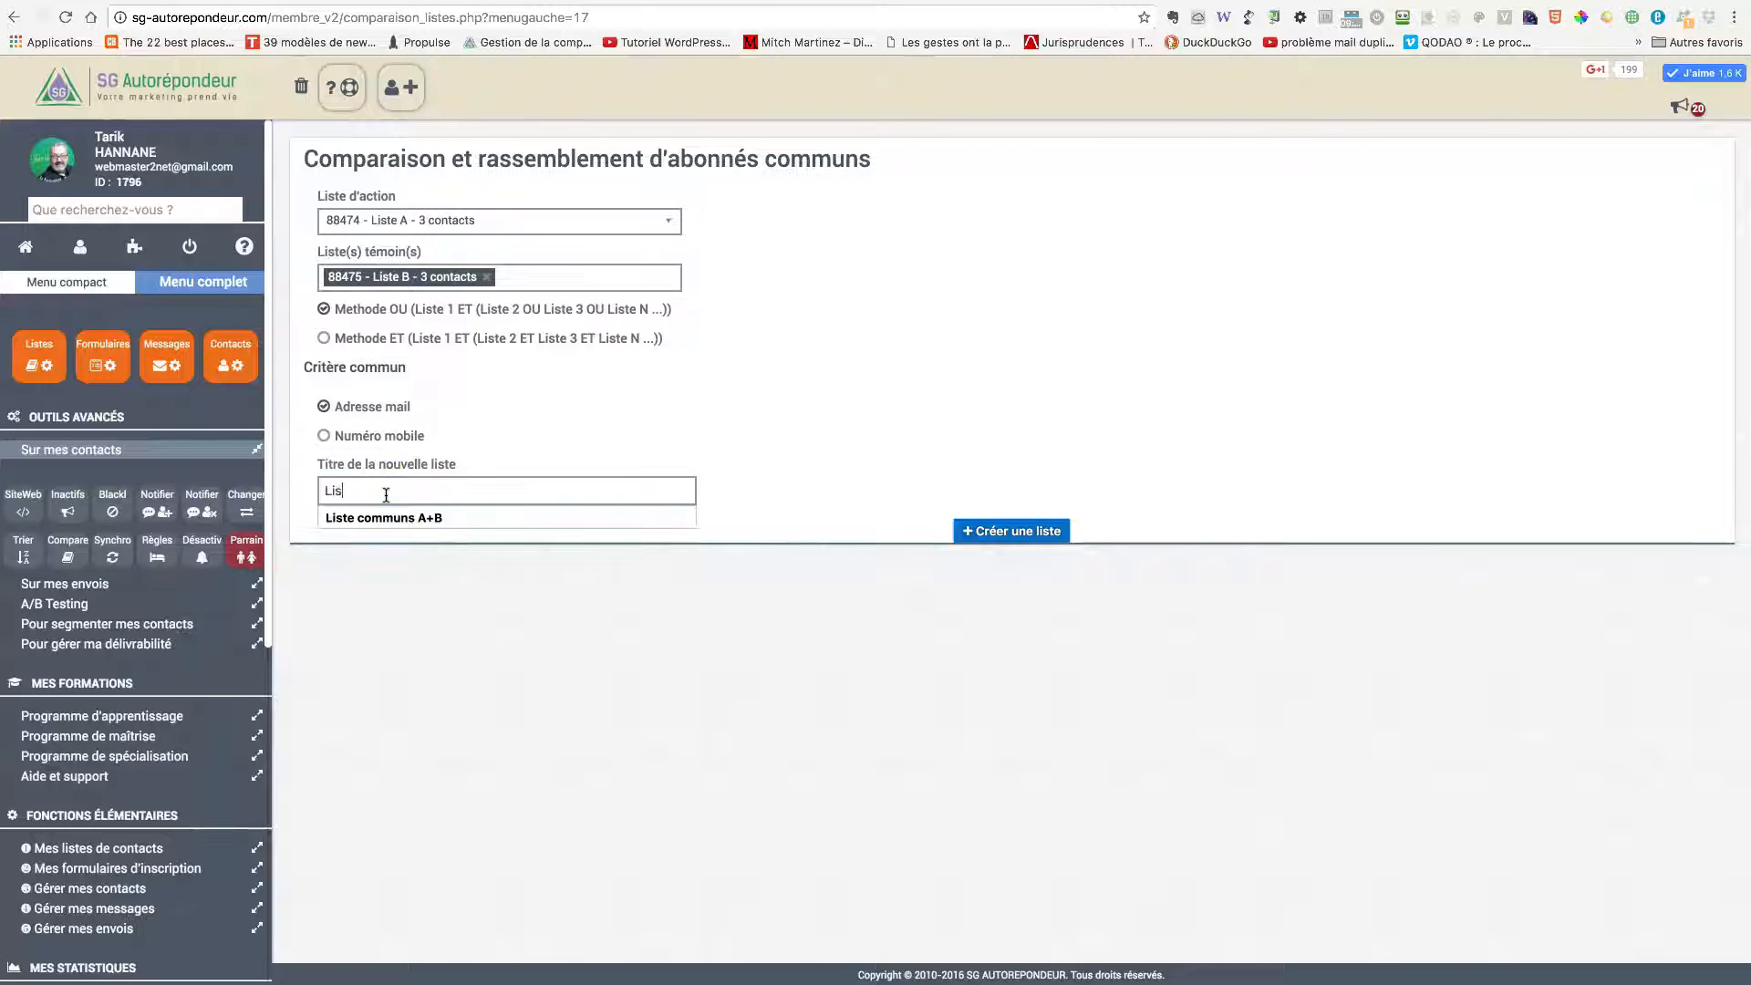
pyautogui.write('te A+B')
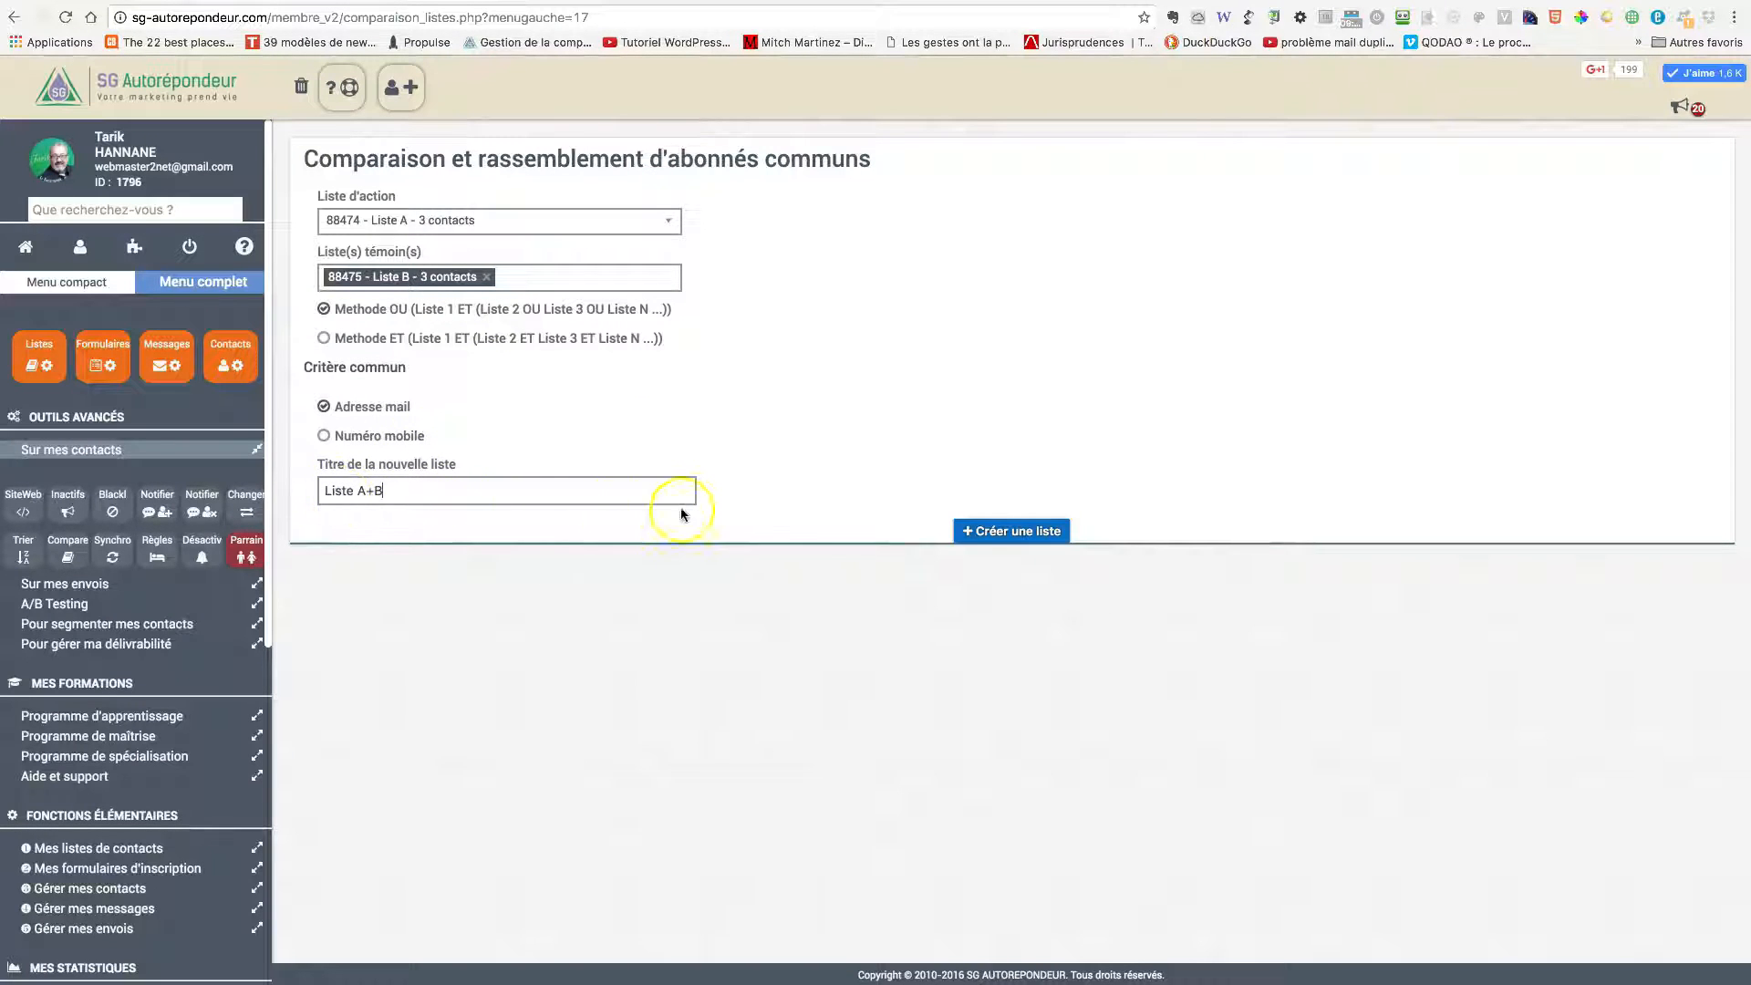
pyautogui.click(974, 531)
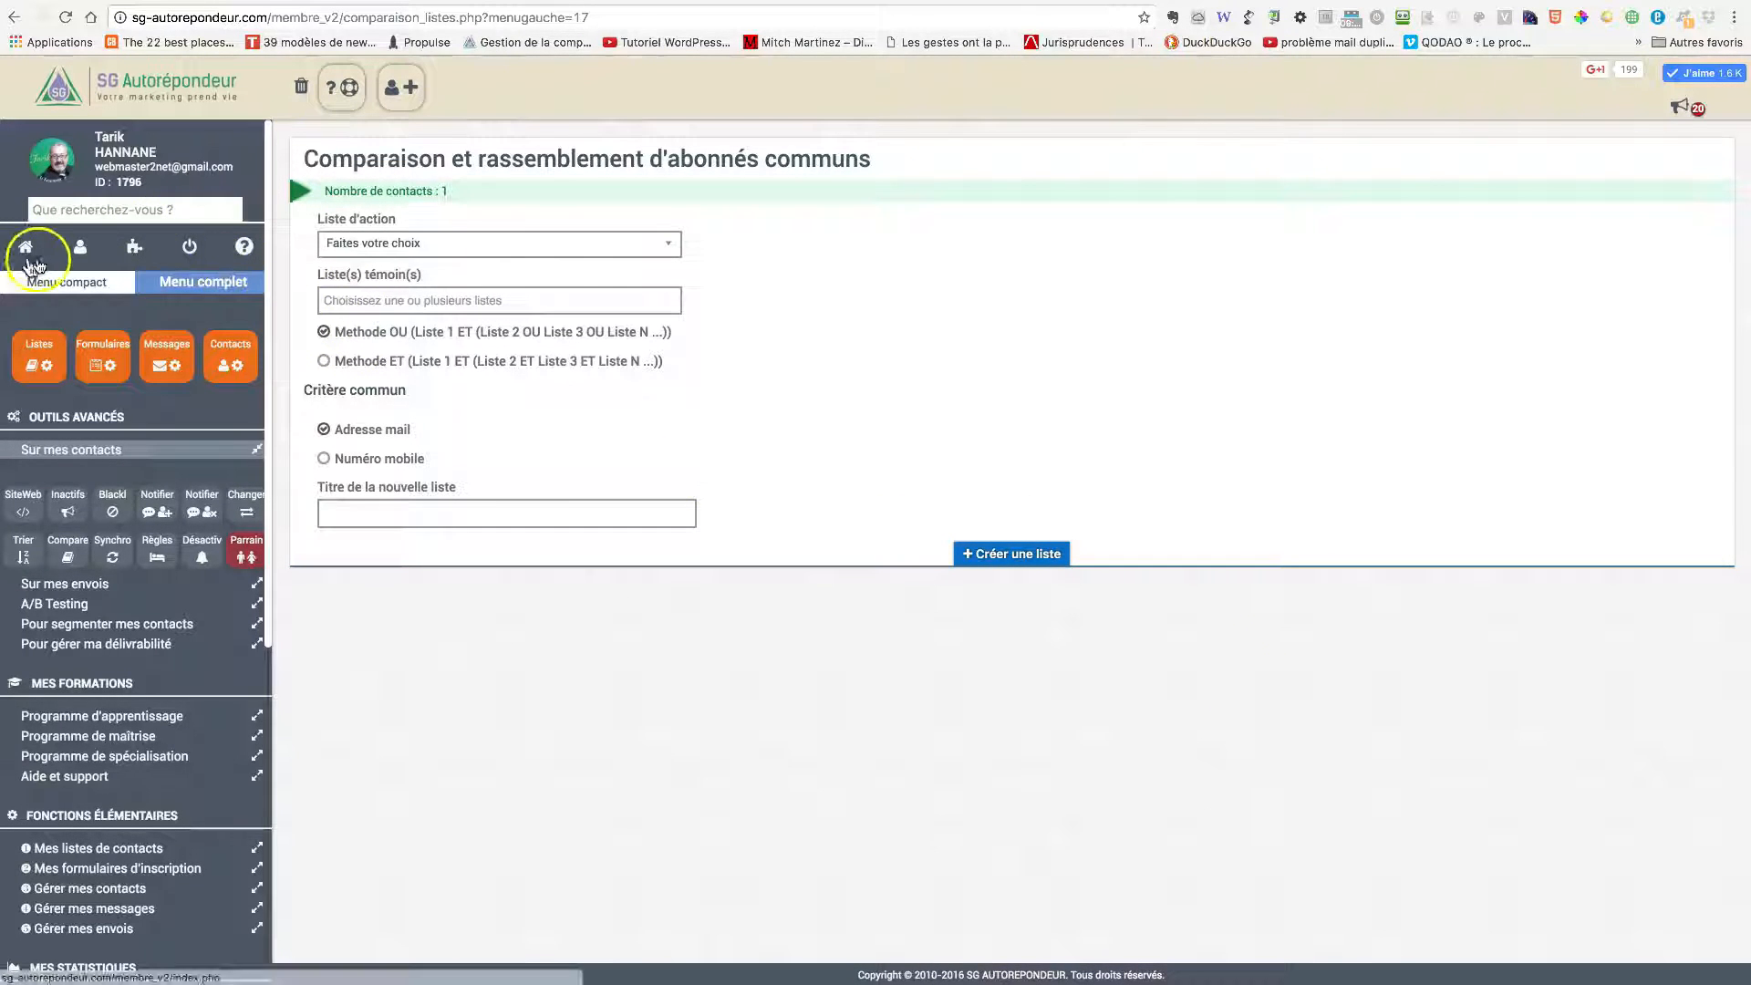
# - Return to the home list summary and open the active subscribers of Liste A+B
pyautogui.click(26, 252)
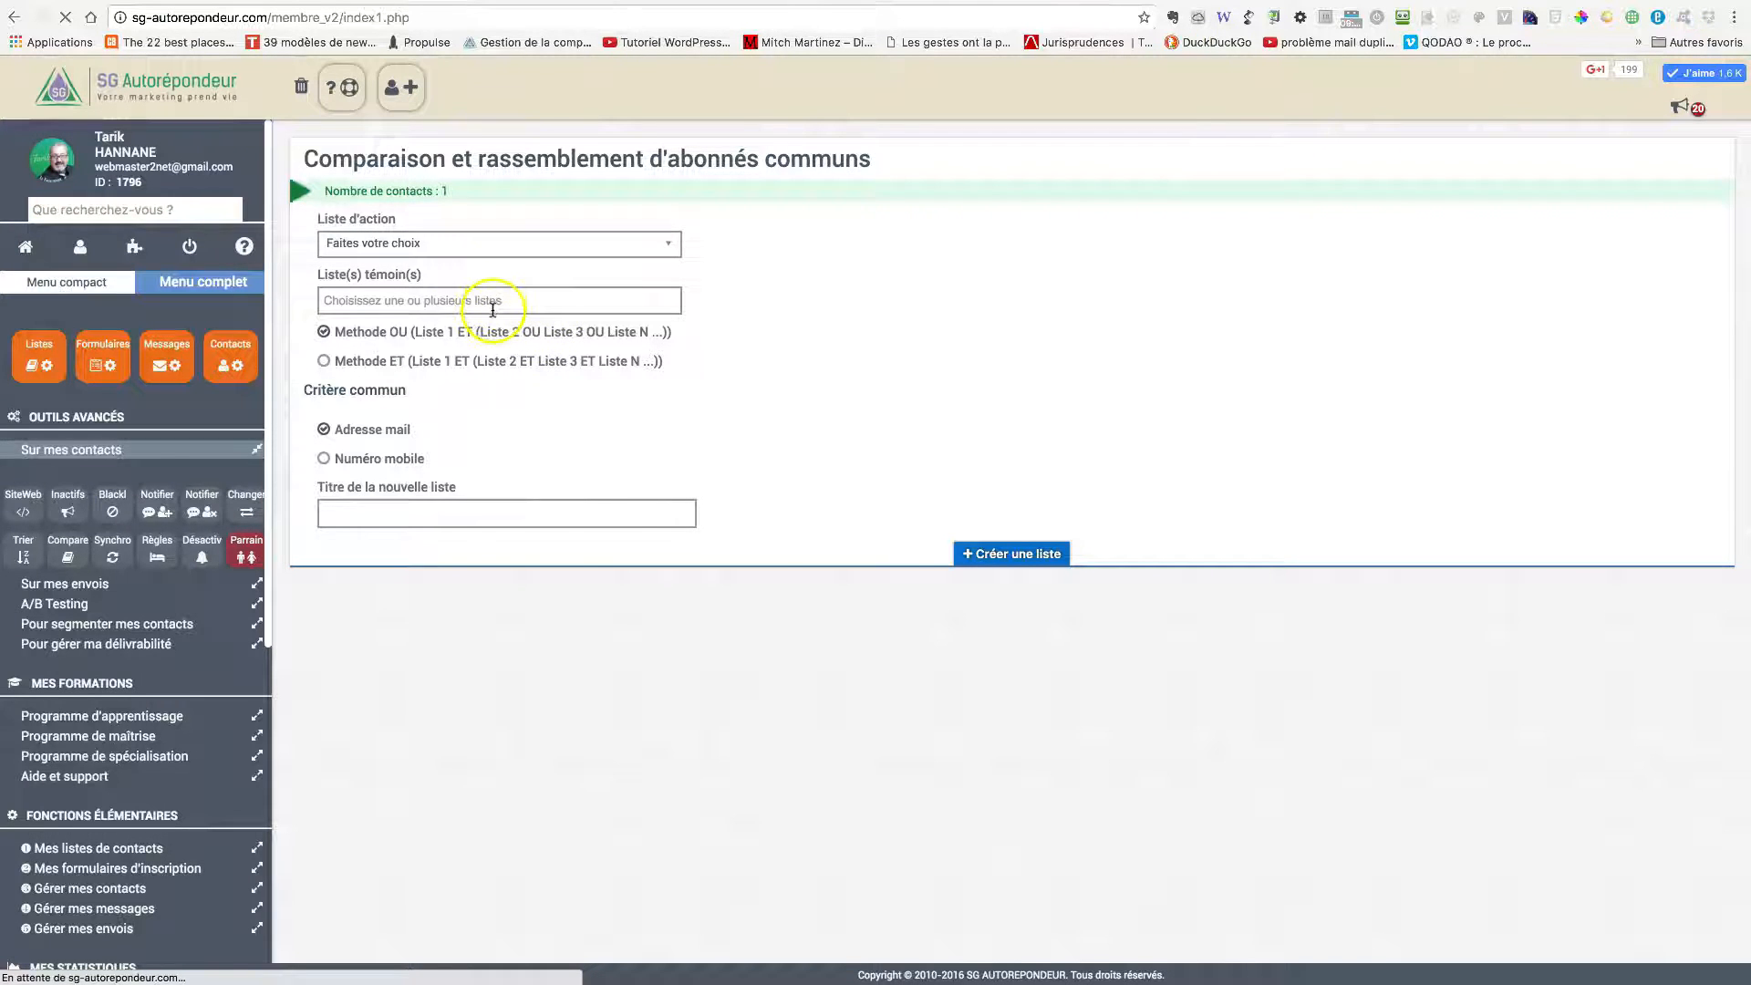
pyautogui.scroll(-15, 574, 508)
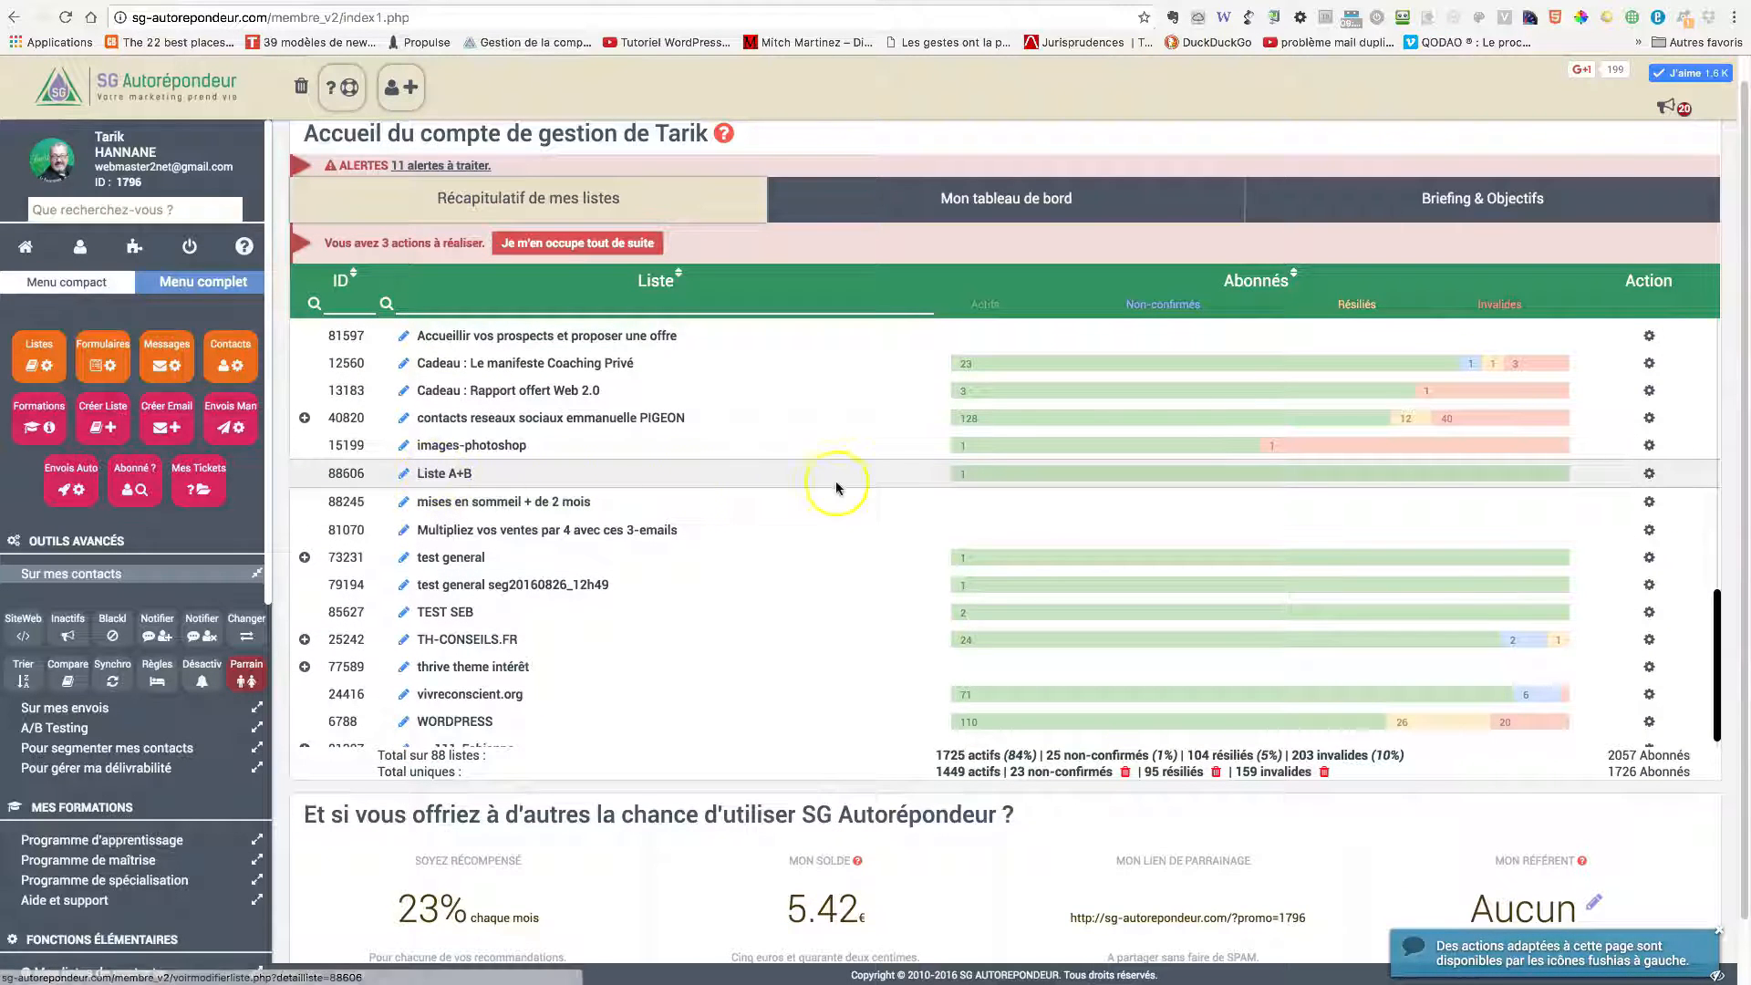
pyautogui.moveTo(958, 478)
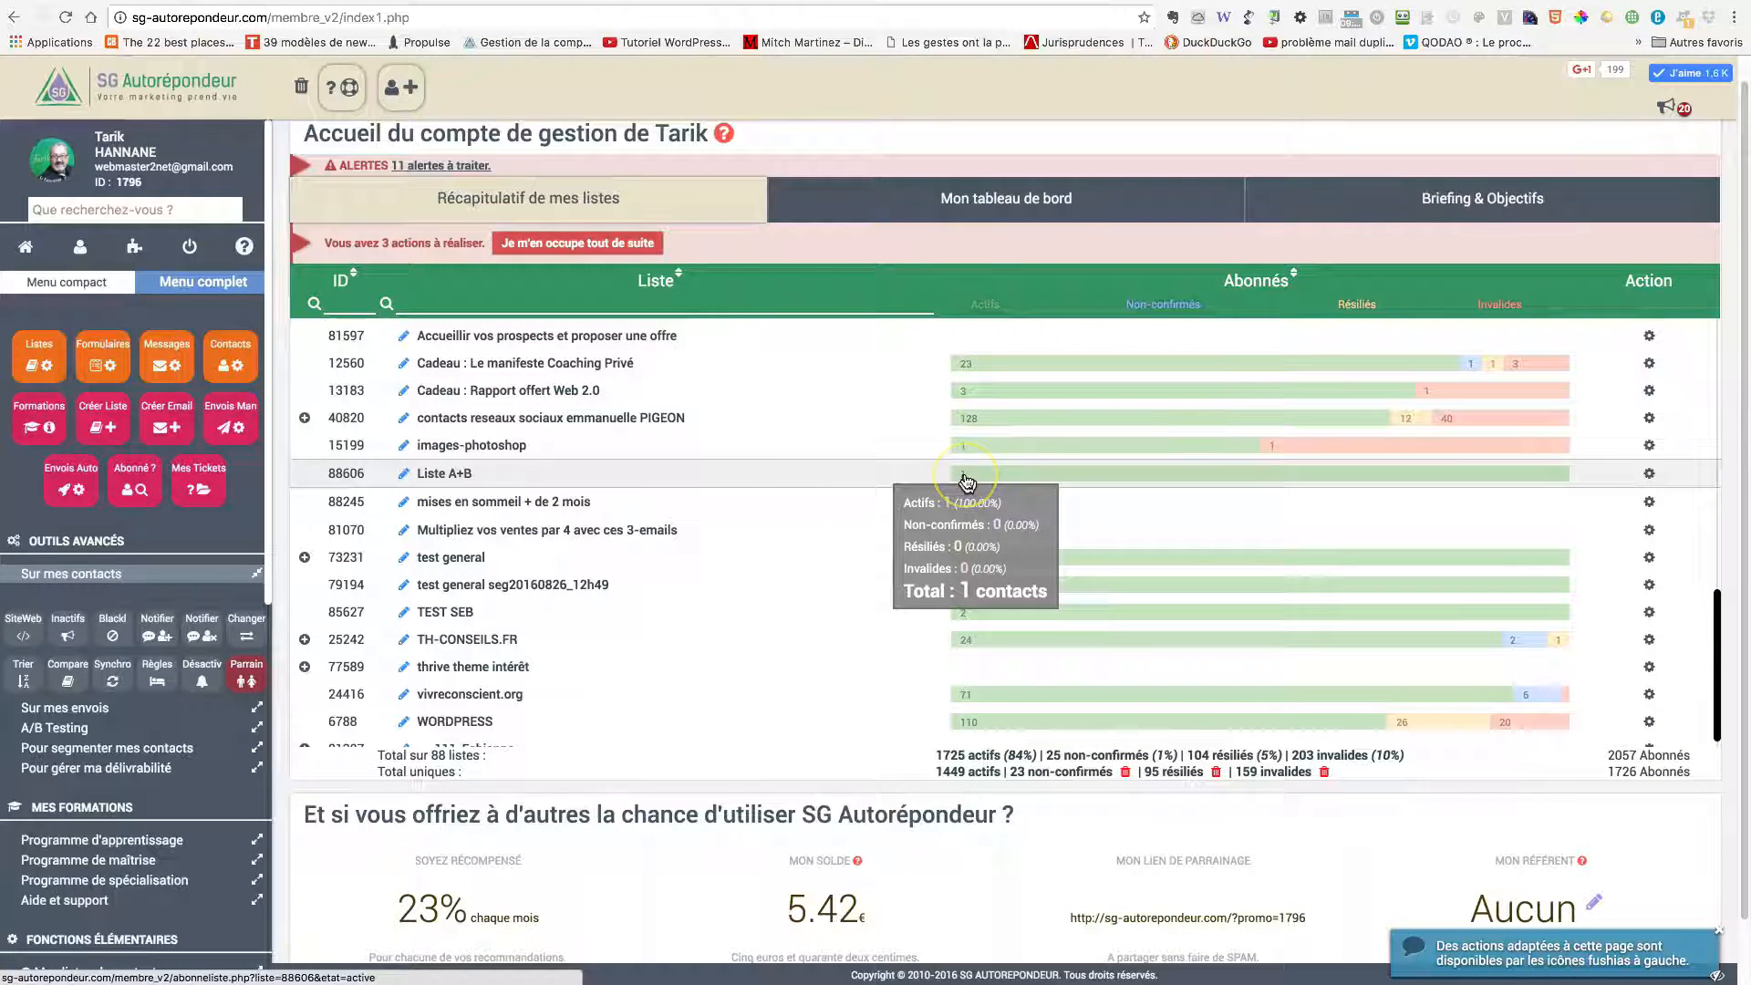
pyautogui.scroll(-1, 967, 480)
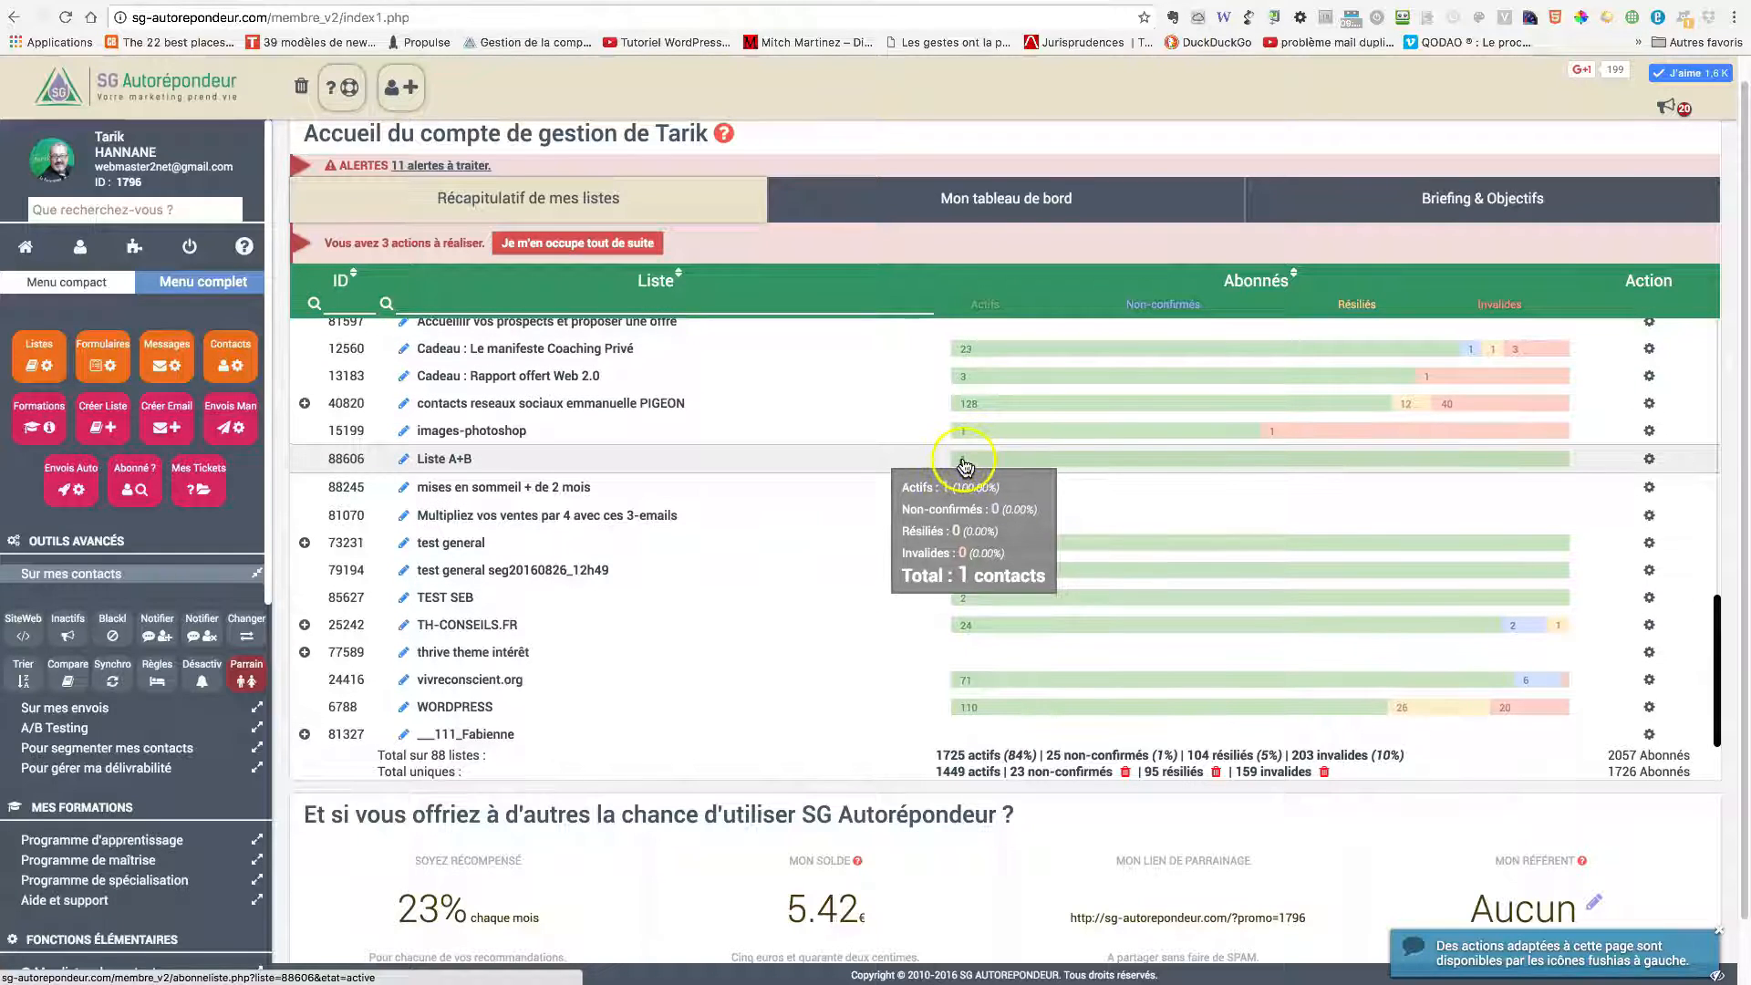
pyautogui.click(964, 465)
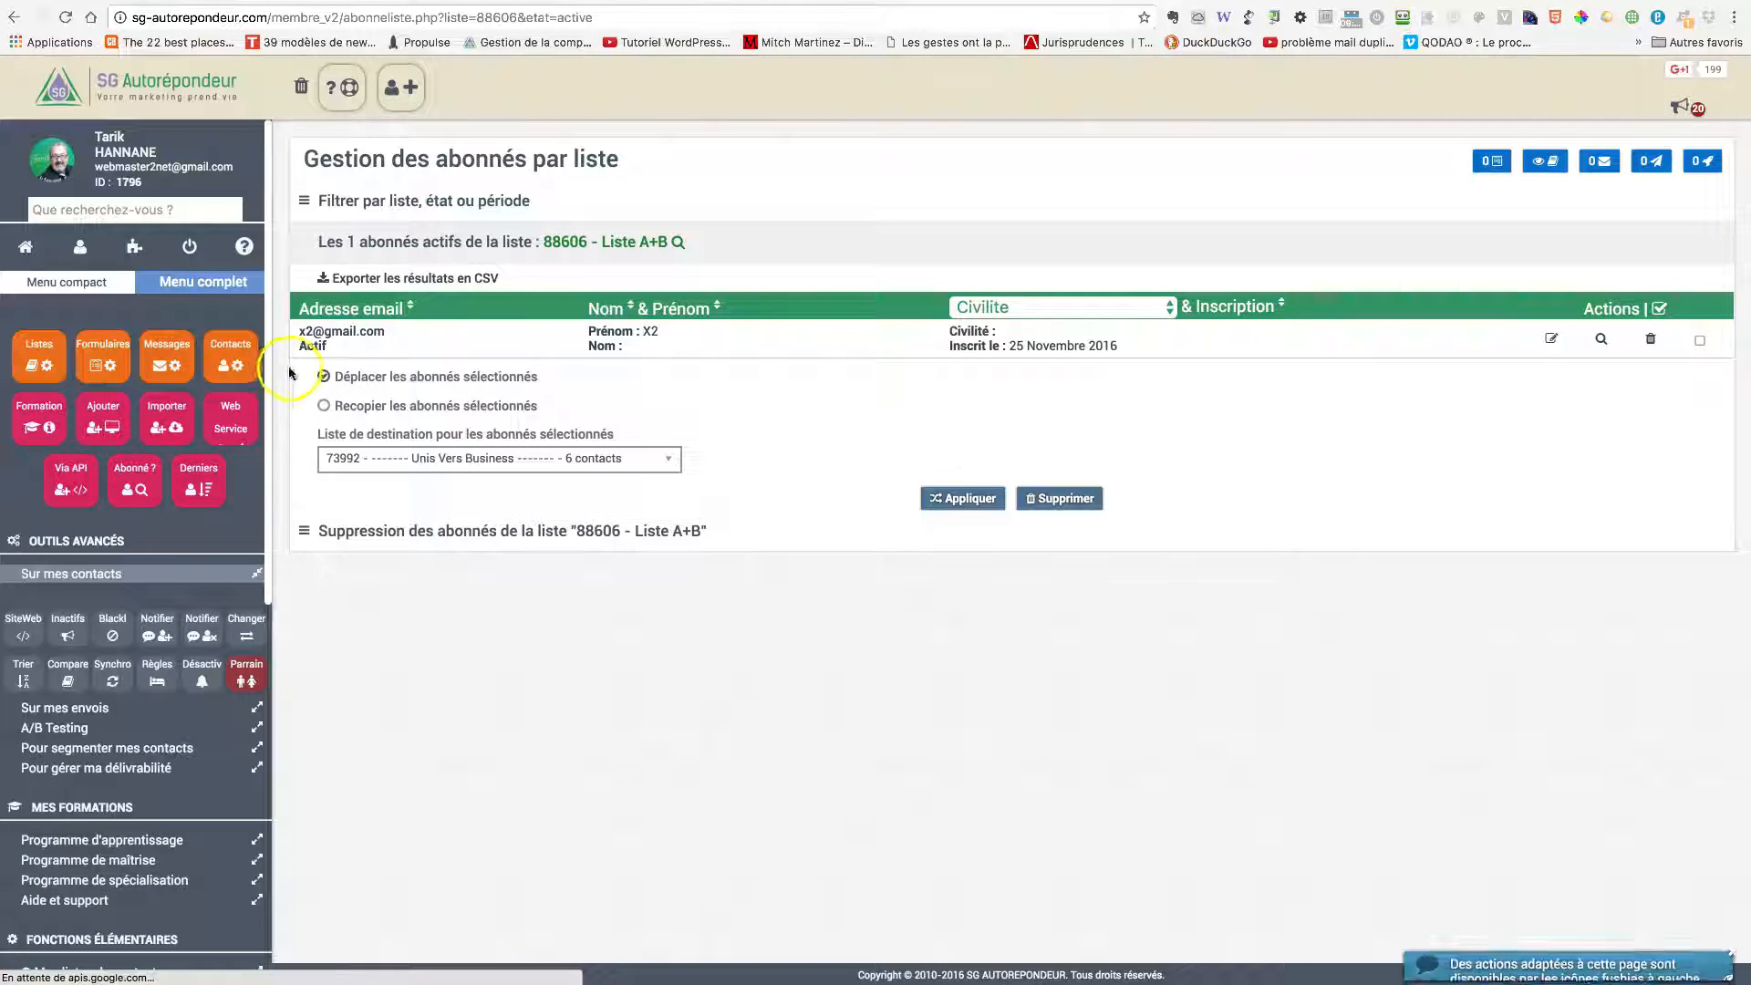